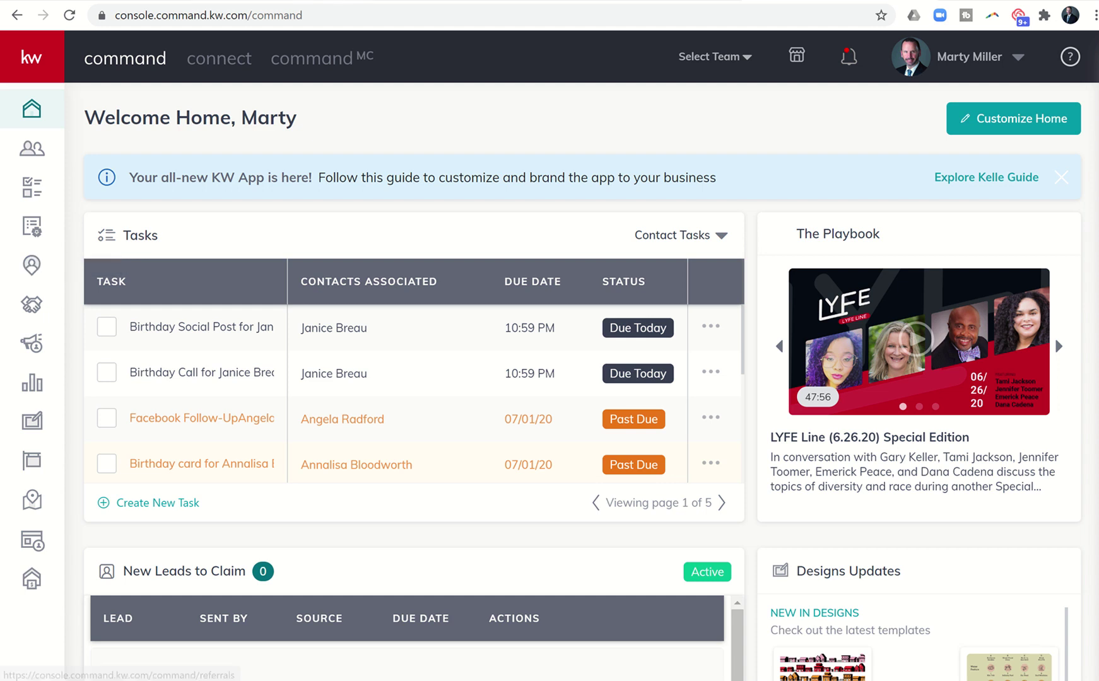
Step: Glance at the challenge calendar spreadsheet, then return to the KW Command home page
left_click(429, 2)
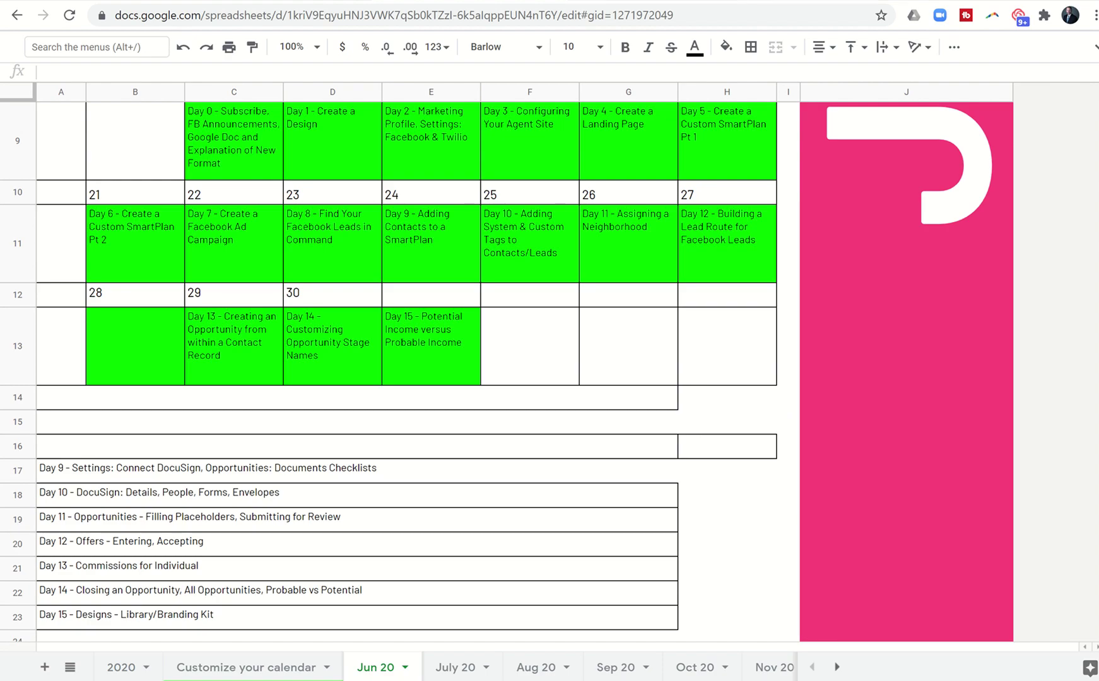
left_click(593, 2)
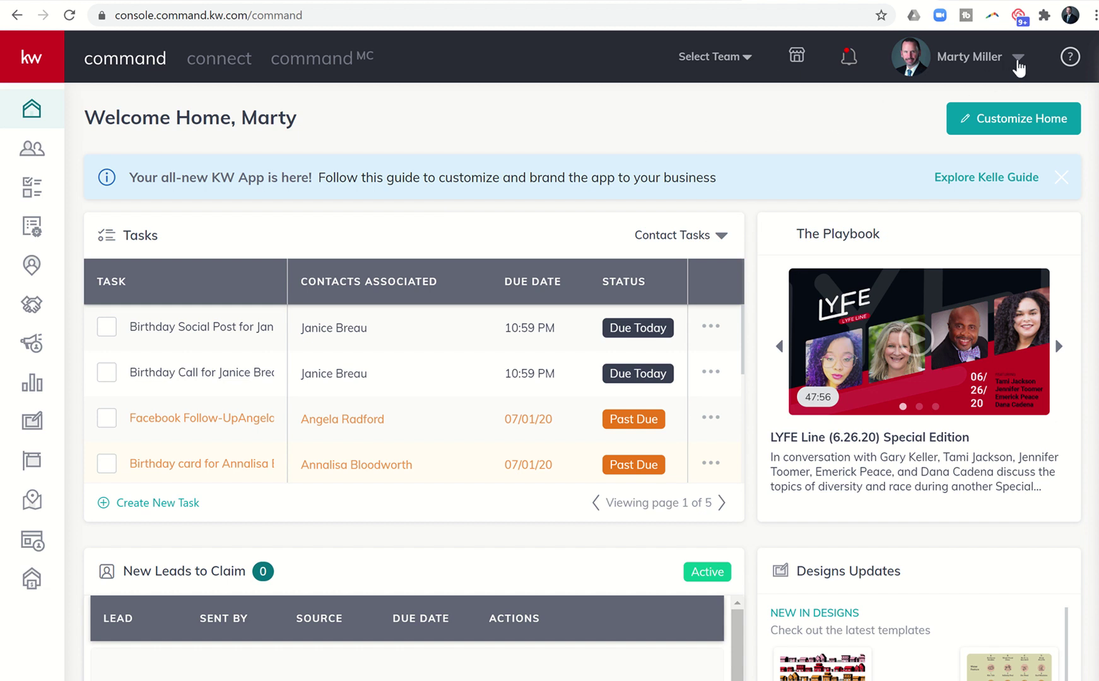
Step: Go to KW Command account Settings and scroll the Connected Apps list down to DocuSign
left_click(1018, 63)
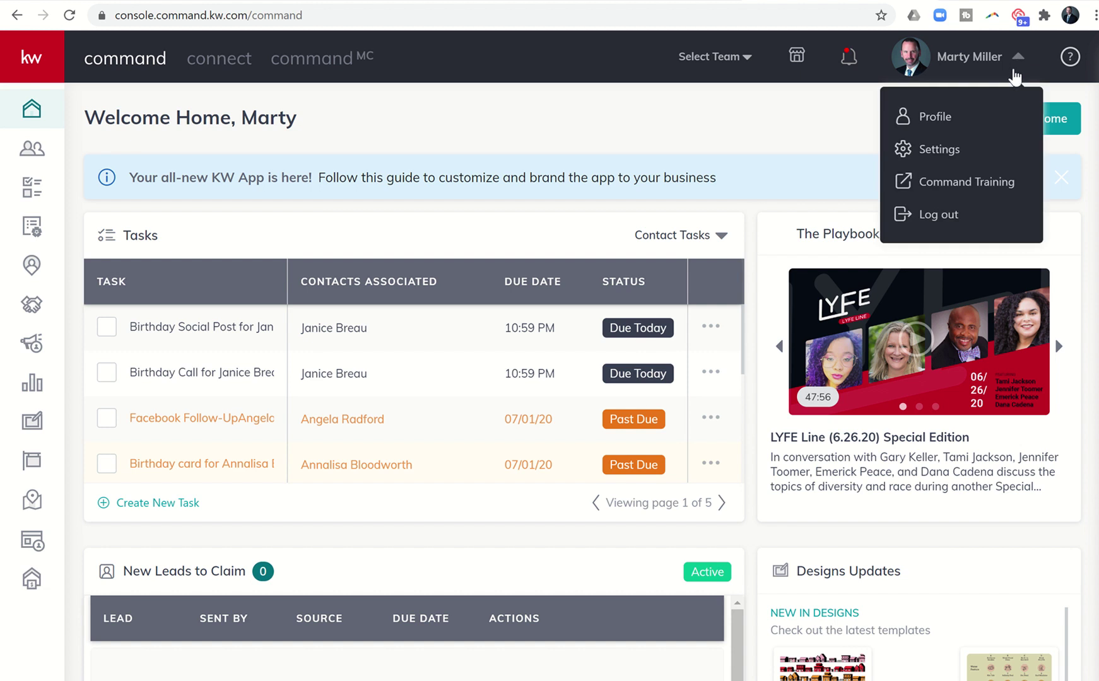
left_click(951, 154)
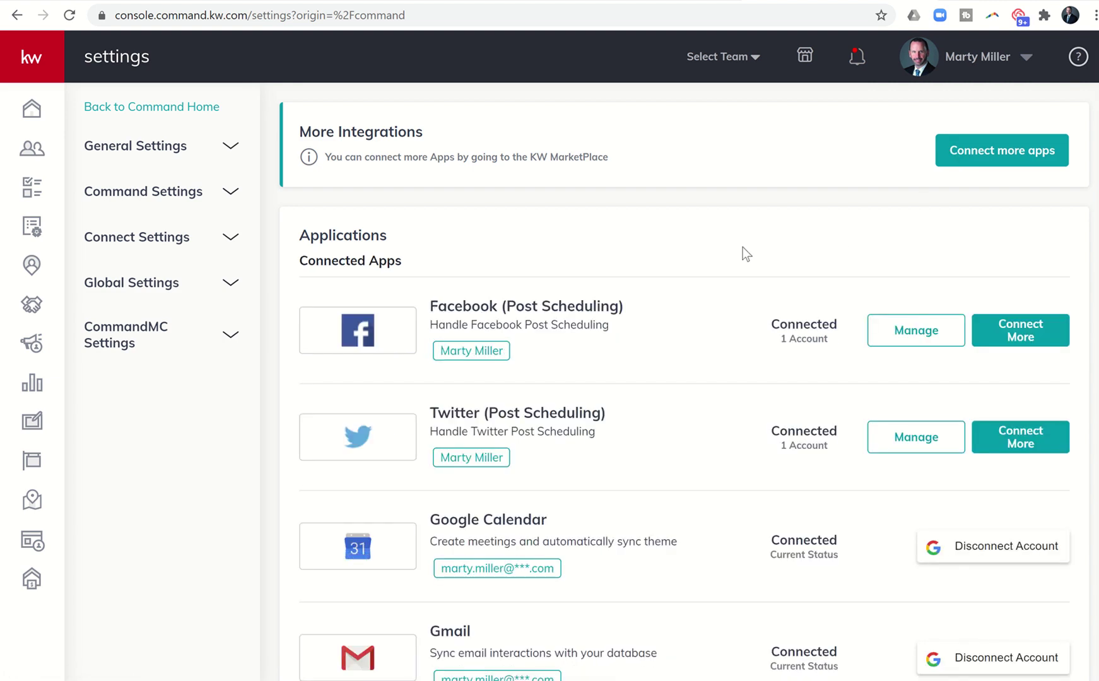
scroll(742, 247, "down", 3)
scroll(742, 247, "down", 6)
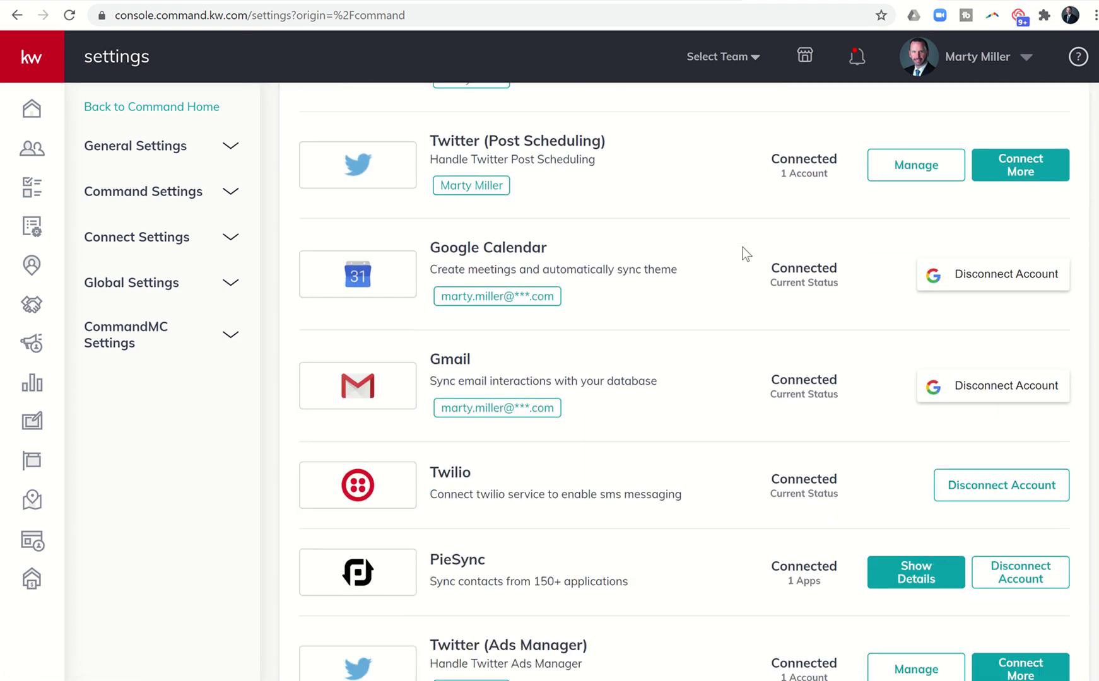
scroll(743, 247, "down", 3)
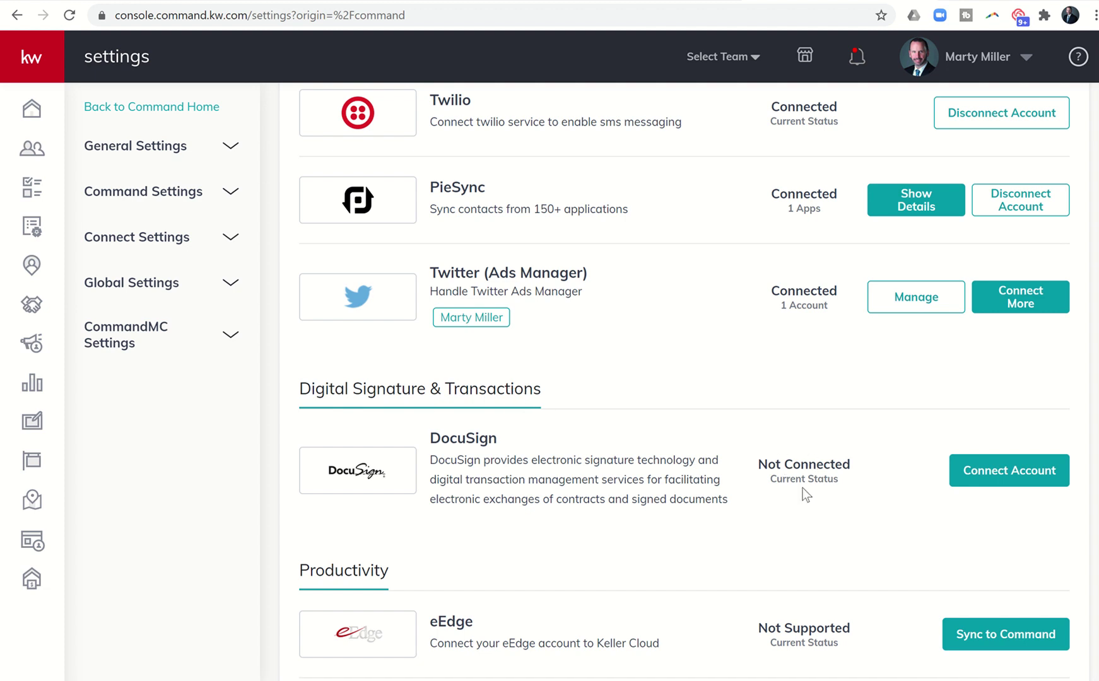
Step: Start connecting DocuSign and switch to logging in with an existing DocuSign account
left_click(1007, 476)
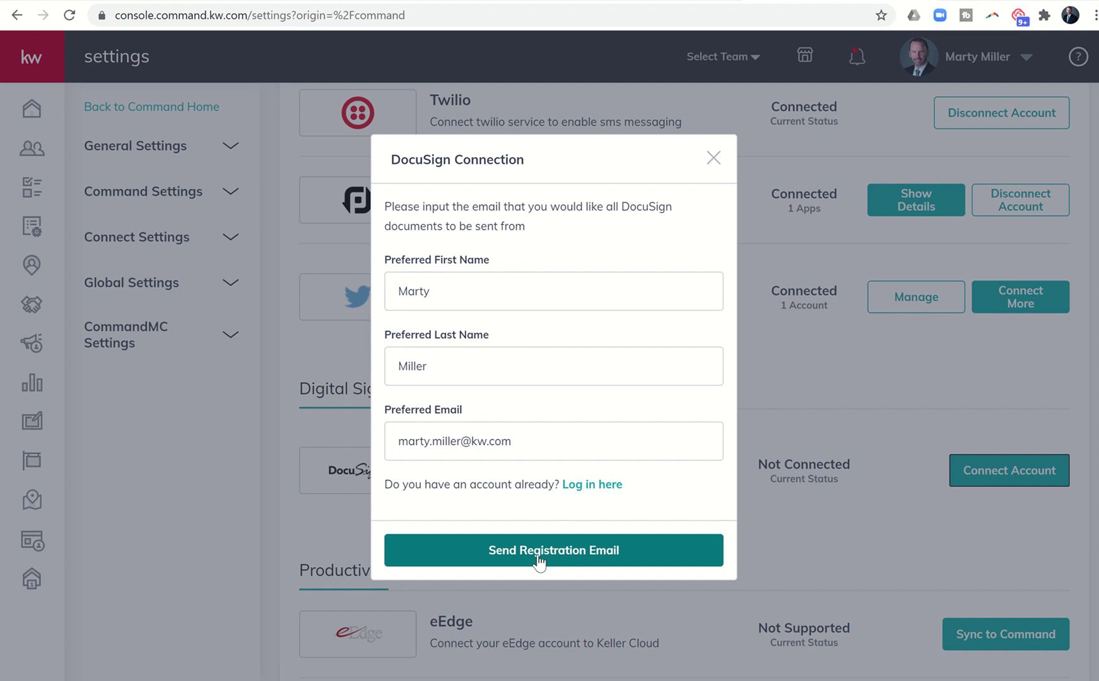
left_click(603, 486)
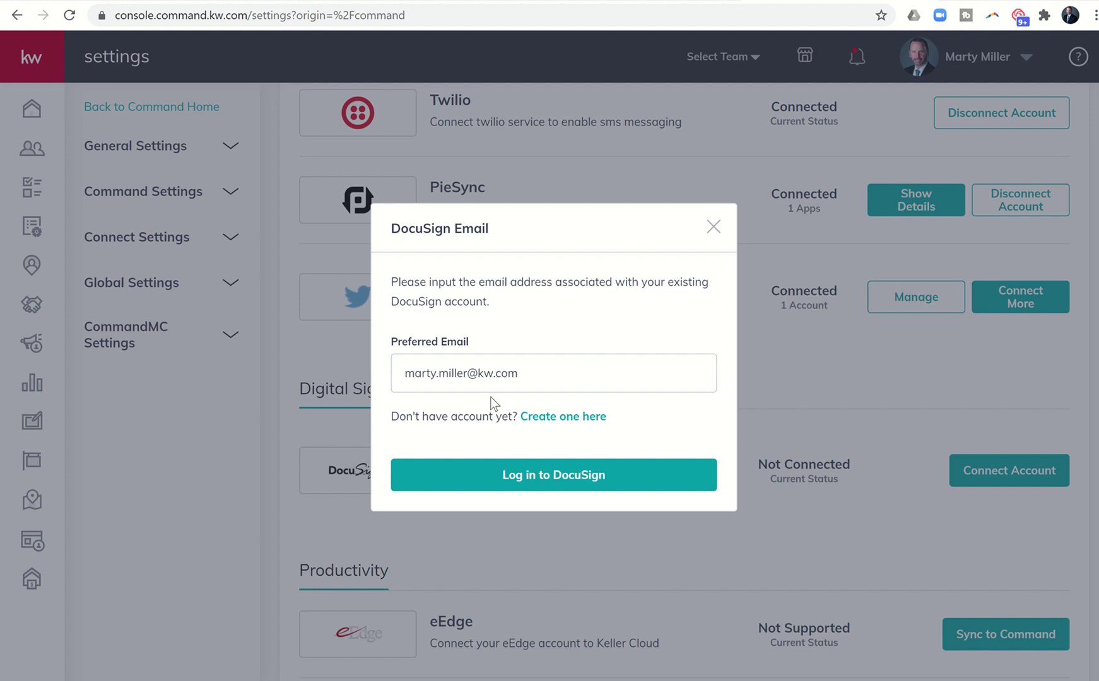
left_click(554, 477)
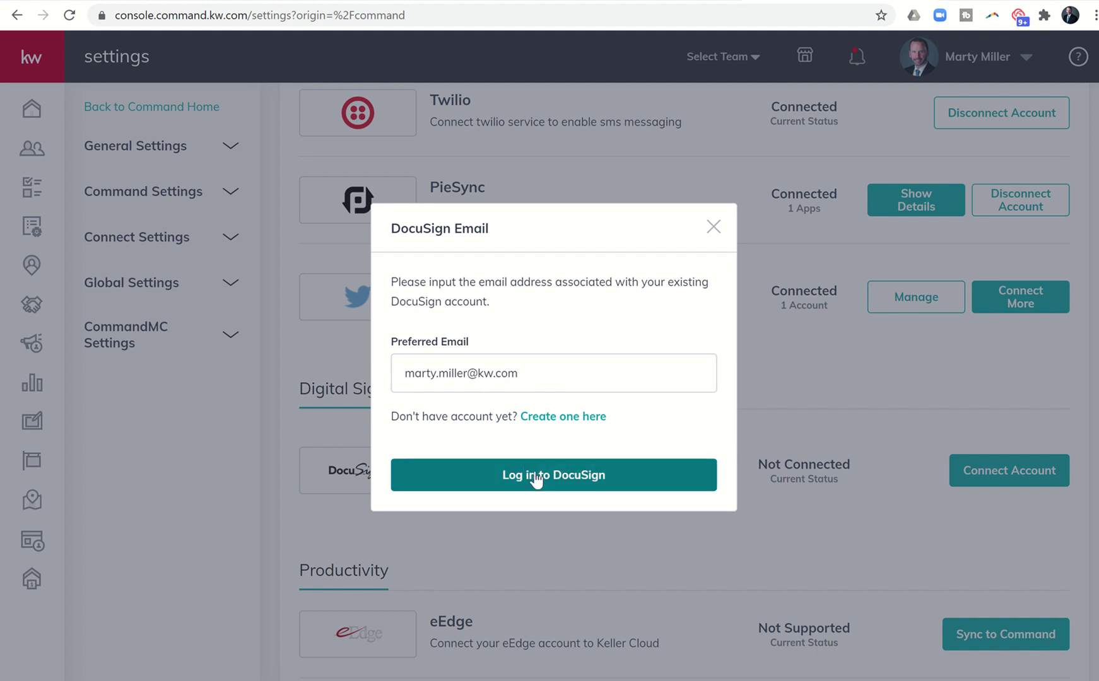
Step: Sign in to the existing DocuSign account through the login popup to link it
left_click(535, 474)
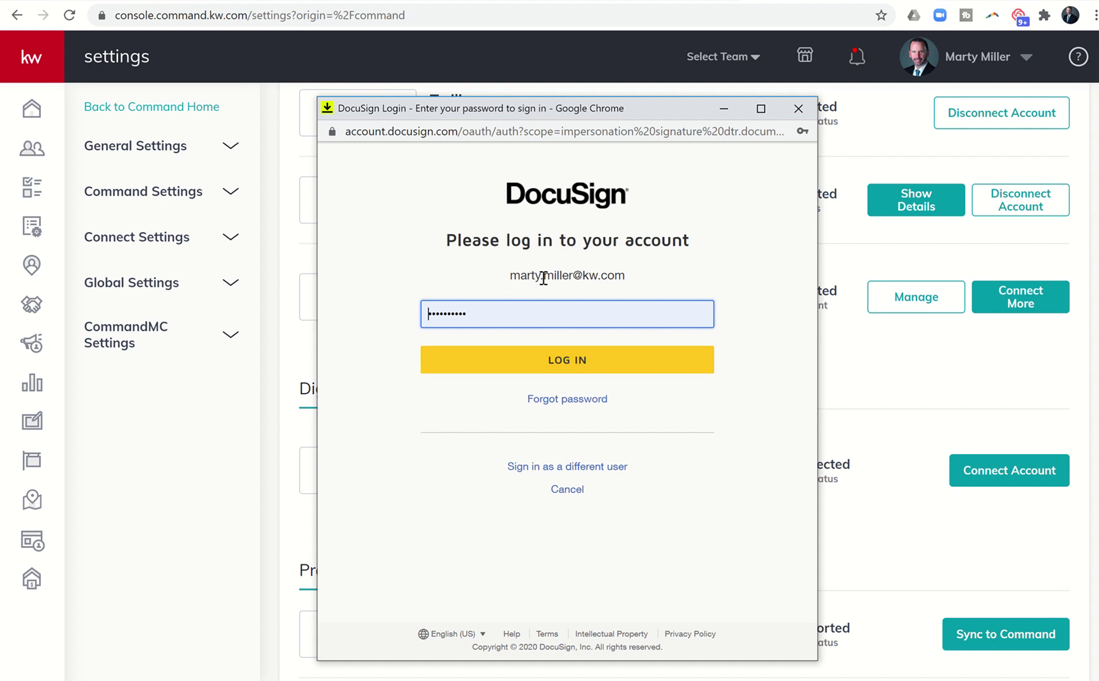
left_click(551, 371)
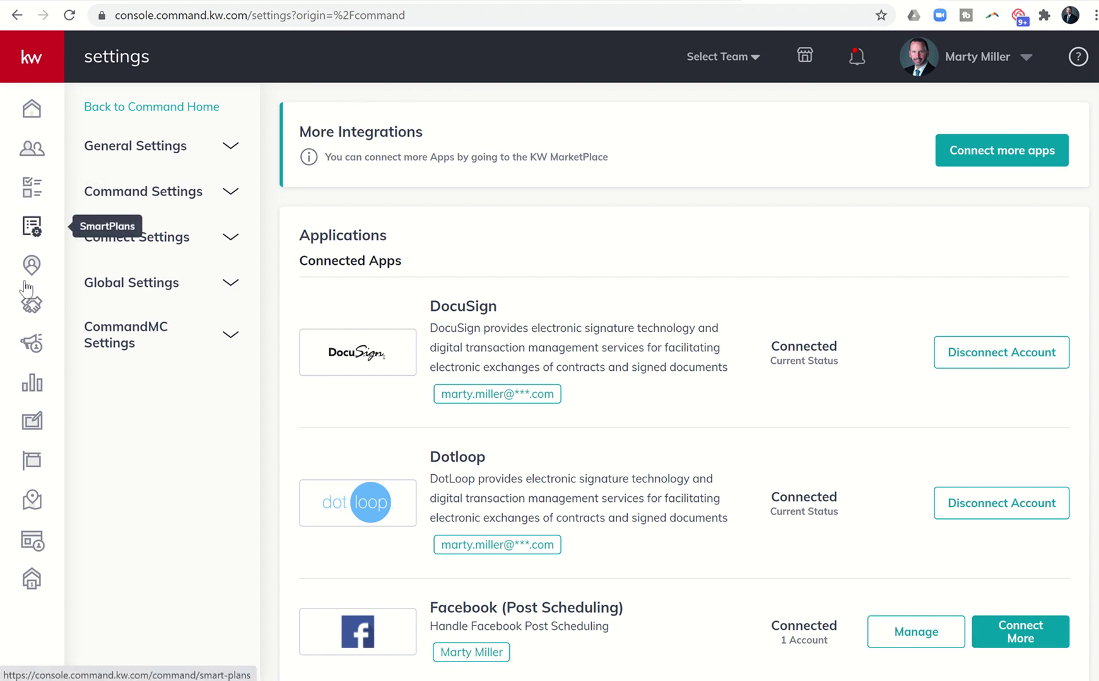
Step: Open the Lancaster - Buyer opportunity from Buyers in Cultivate and view its Documents
left_click(32, 306)
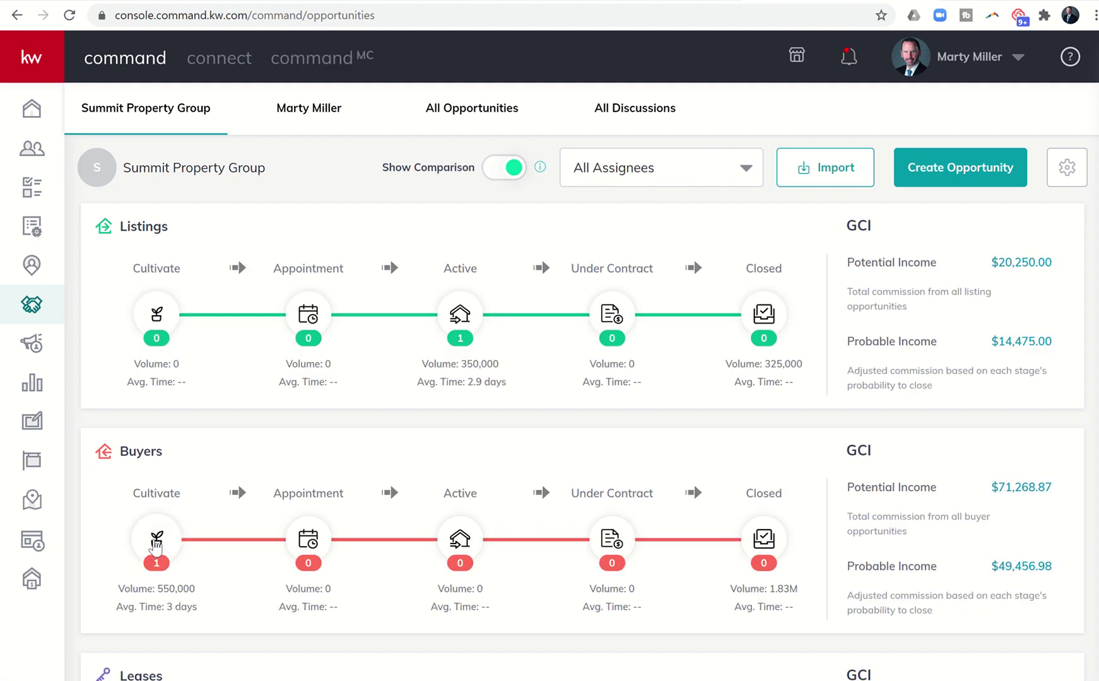
left_click(156, 541)
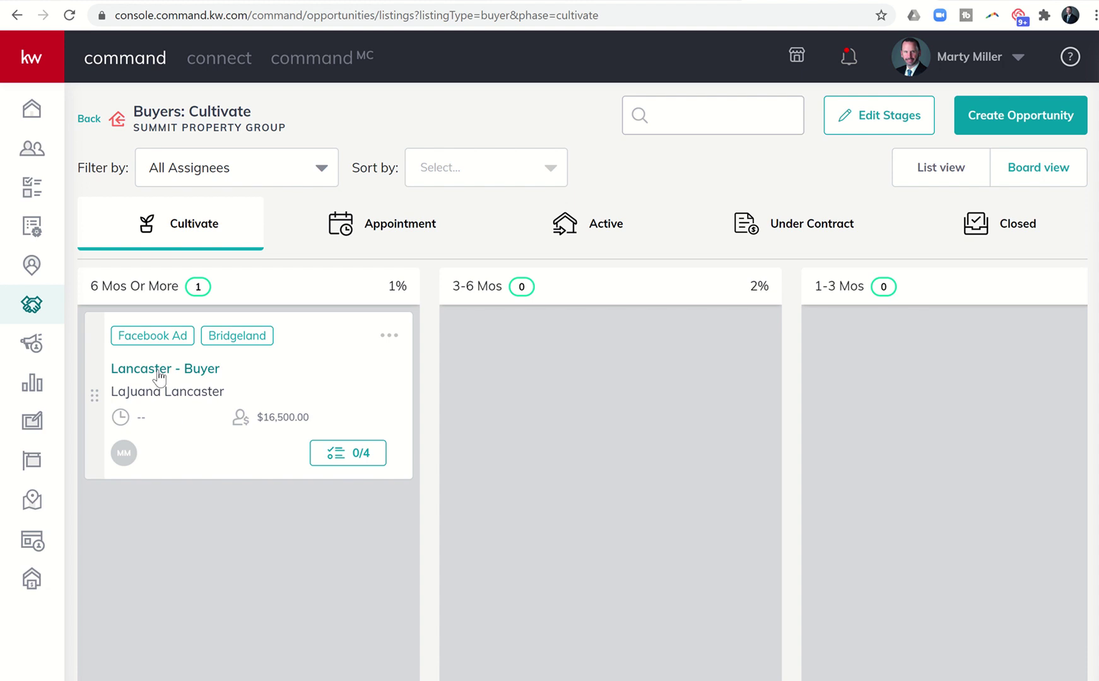
left_click(159, 372)
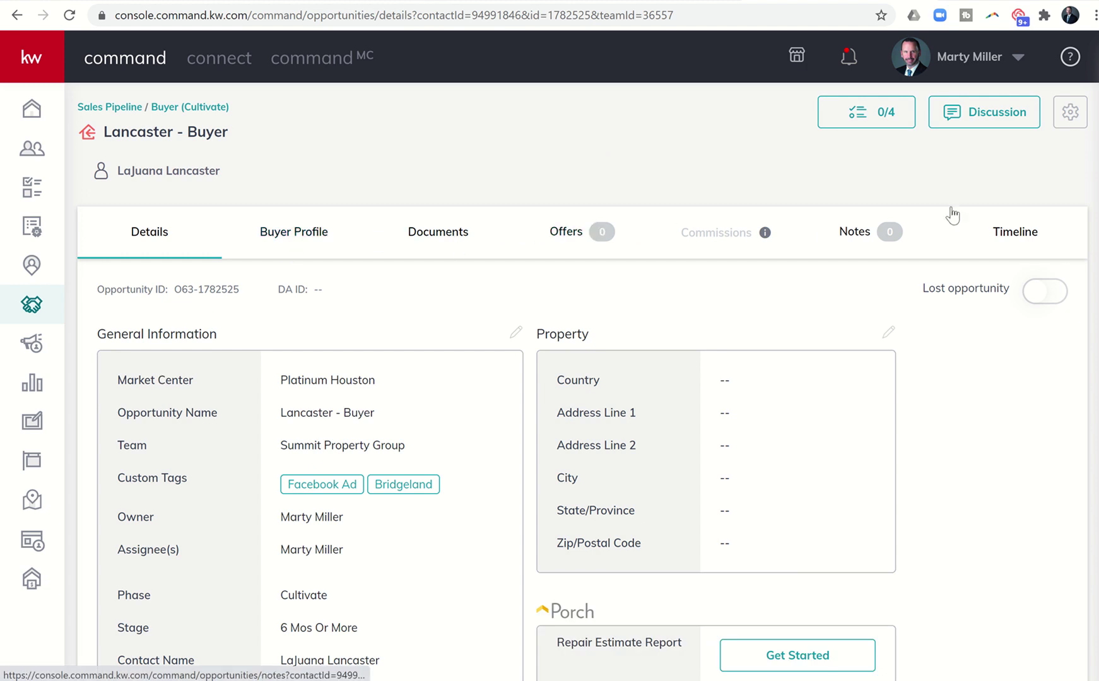
left_click(434, 236)
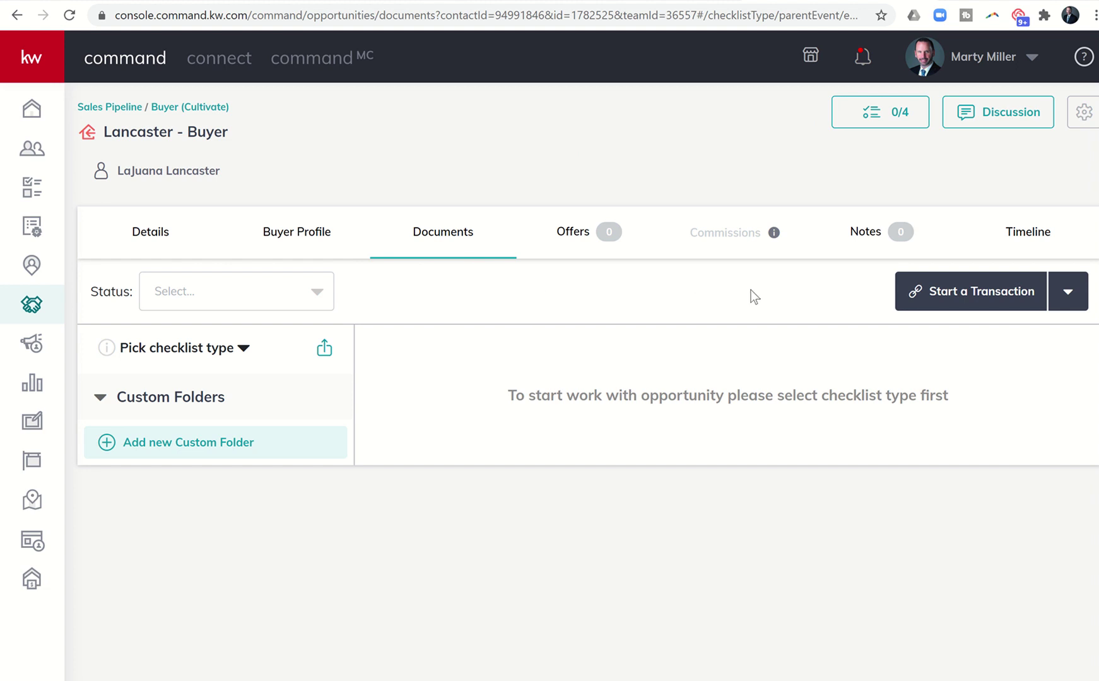
Step: Start a transaction for the Lancaster - Buyer opportunity in DocuSign
left_click(1072, 300)
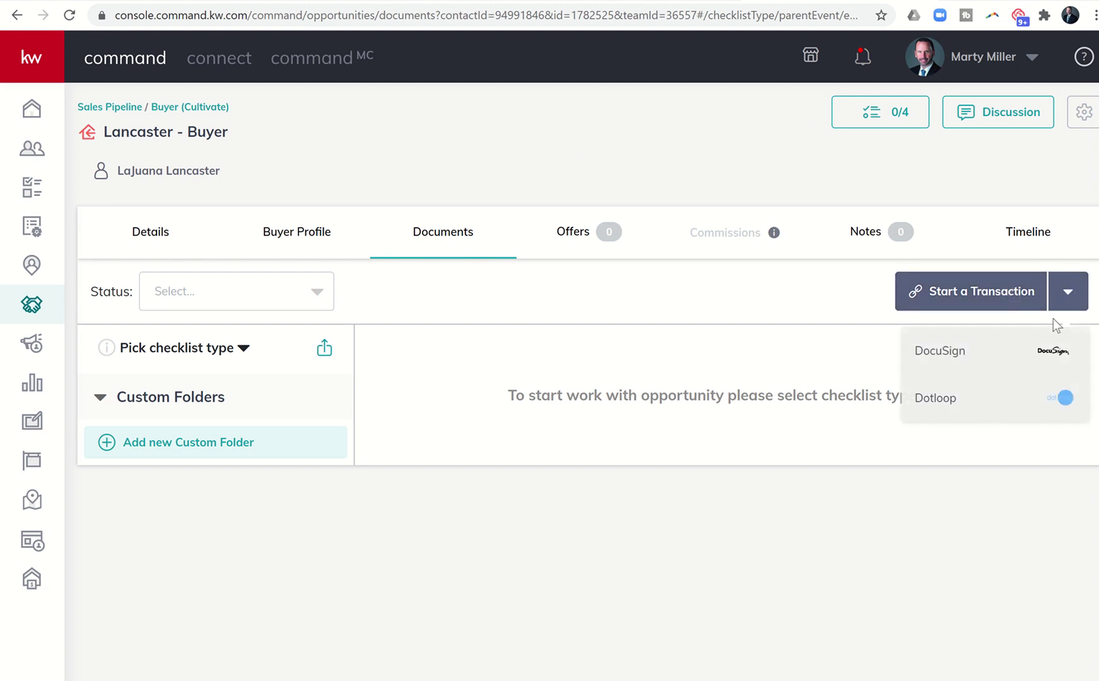
left_click(1032, 357)
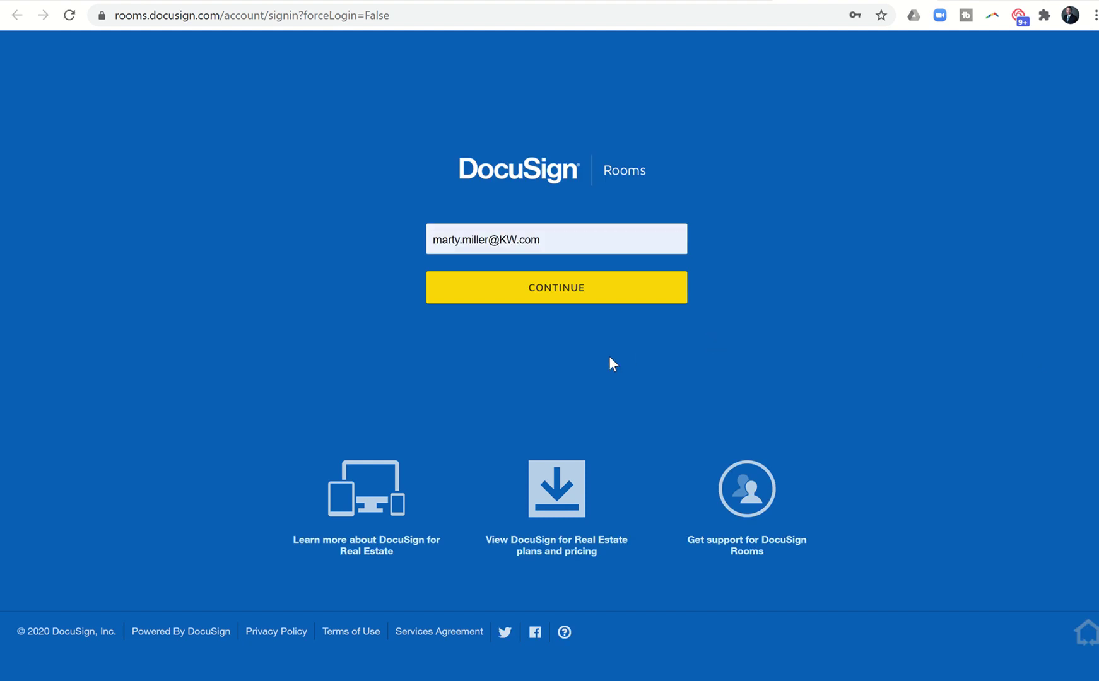
Step: Finish signing in to DocuSign Rooms, check KW Command, then return to the Lancaster - Buyer room
left_click(557, 290)
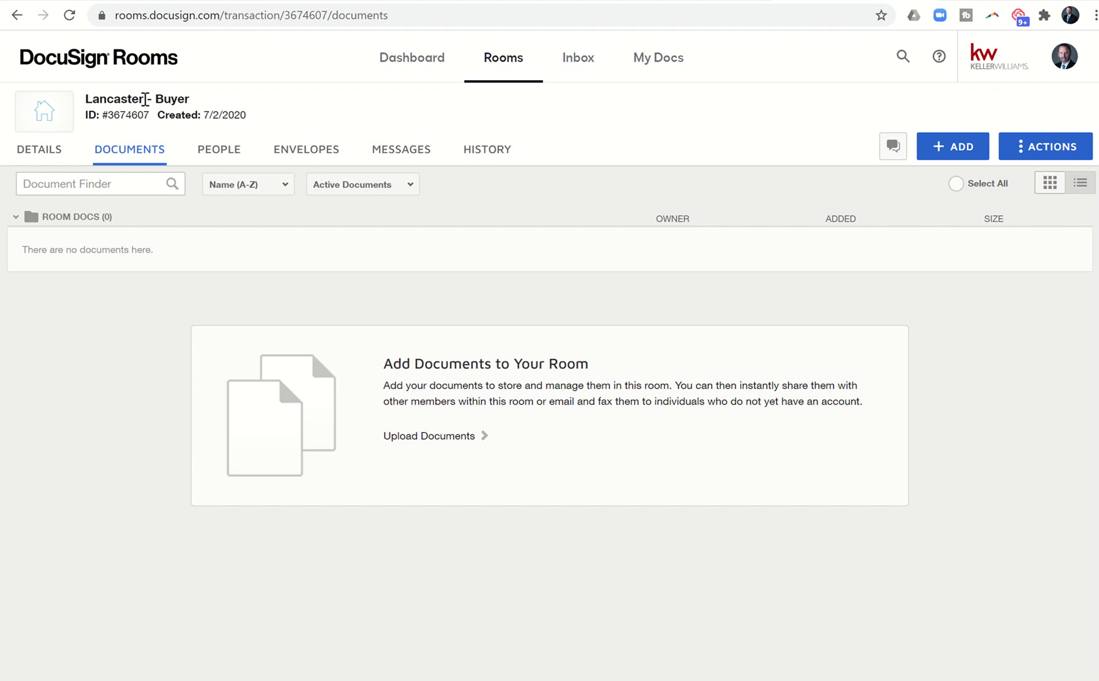
left_click(692, 1)
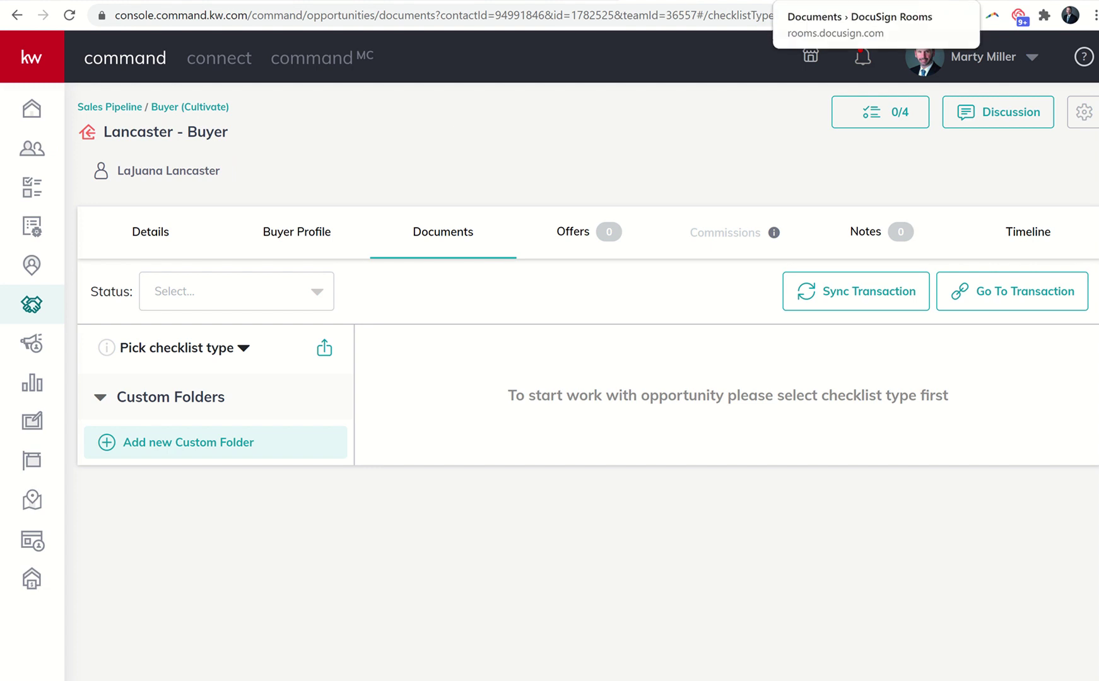
left_click(820, 2)
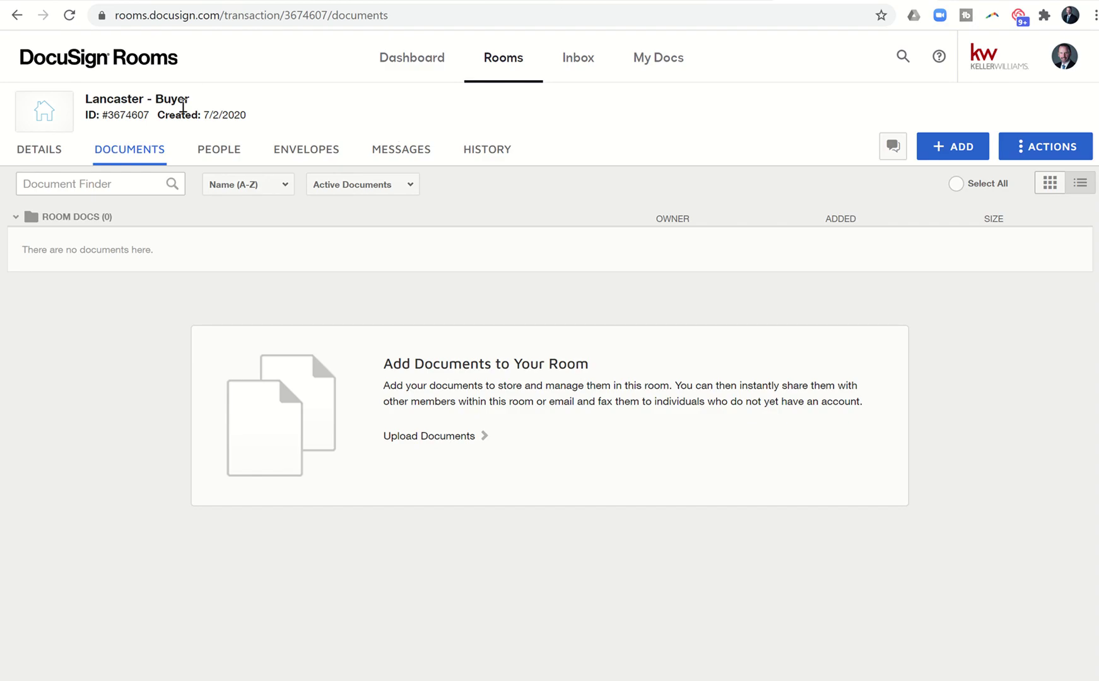
Step: Open the room's Details tab and scroll through the buyer details
left_click(39, 155)
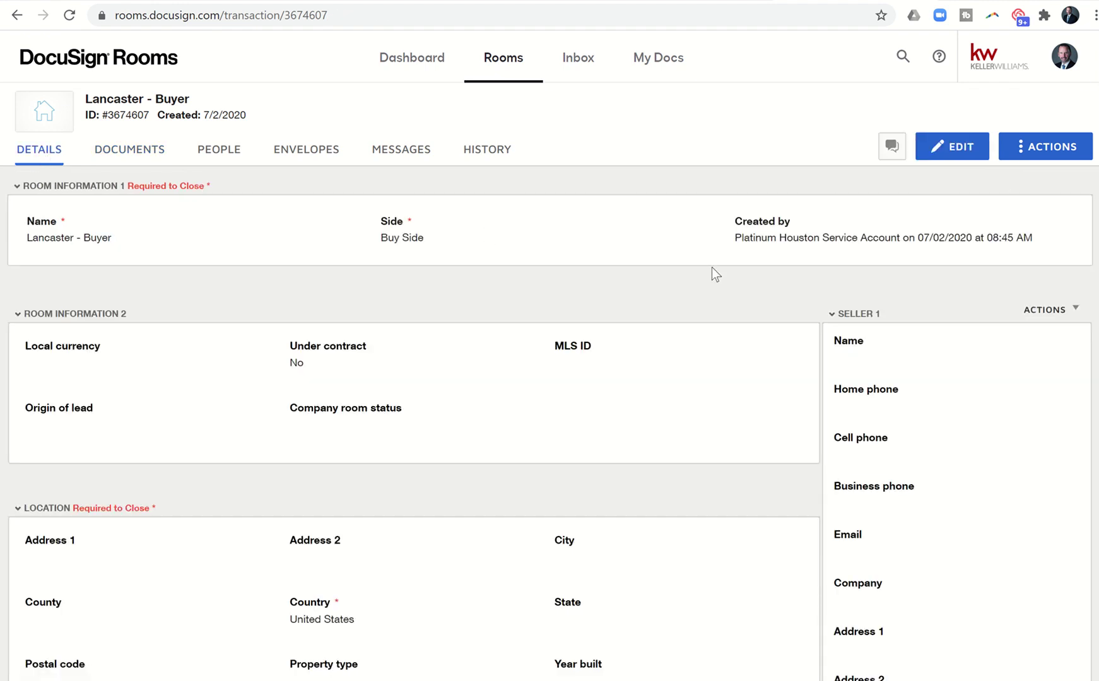
scroll(775, 341, "down", 10)
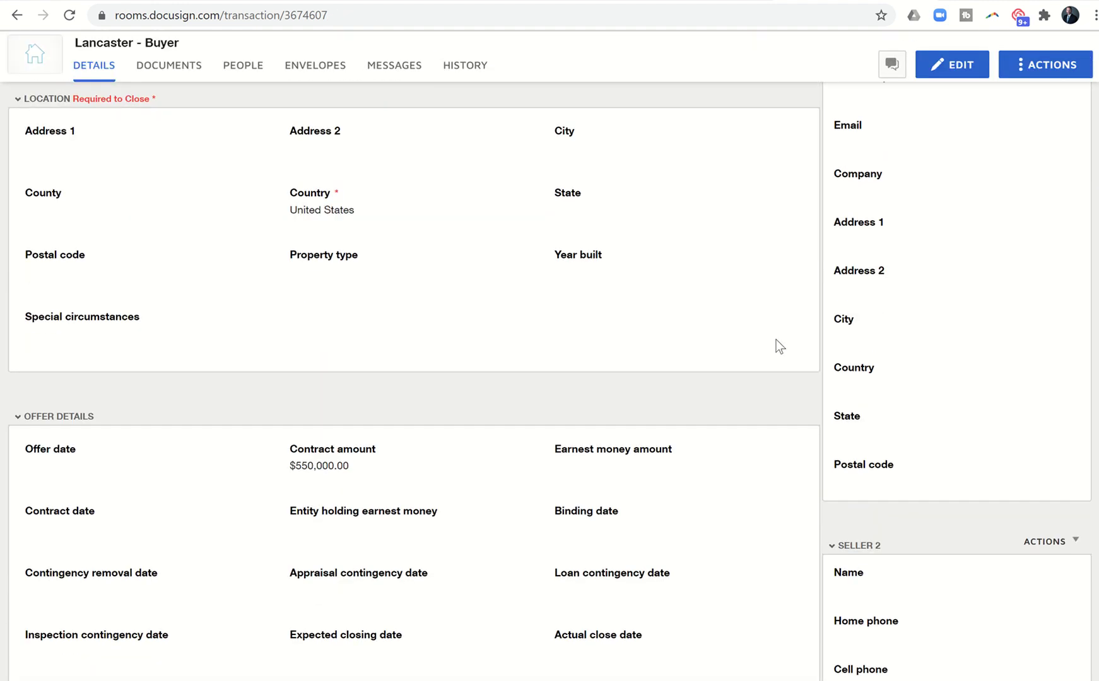
scroll(776, 339, "down", 8)
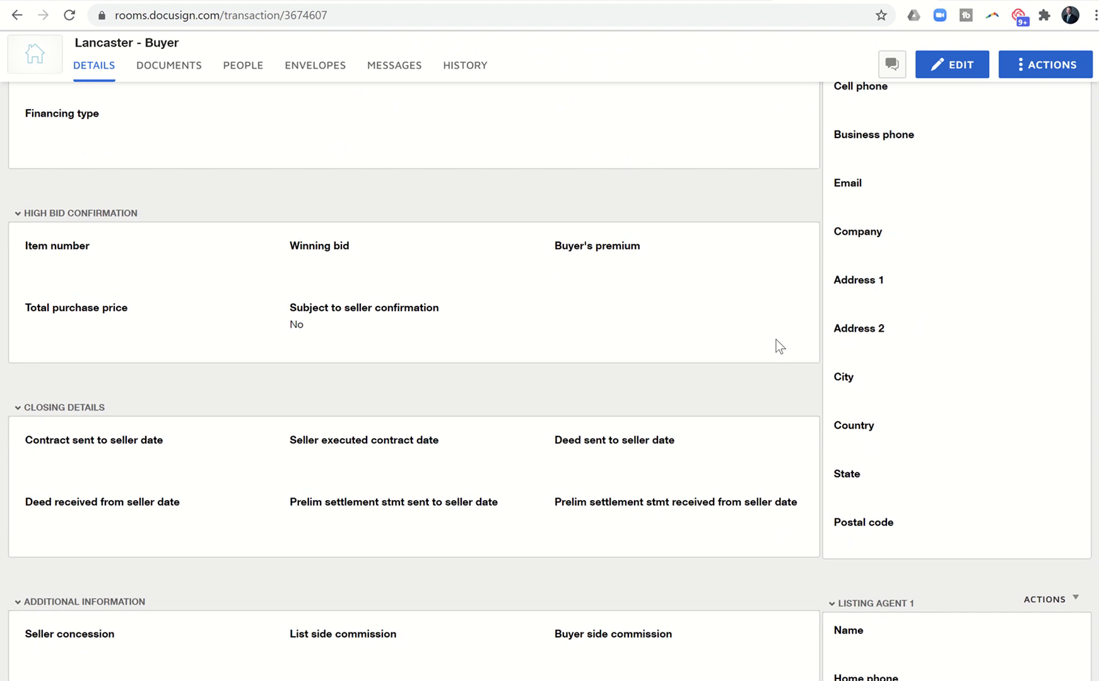
scroll(776, 343, "down", 15)
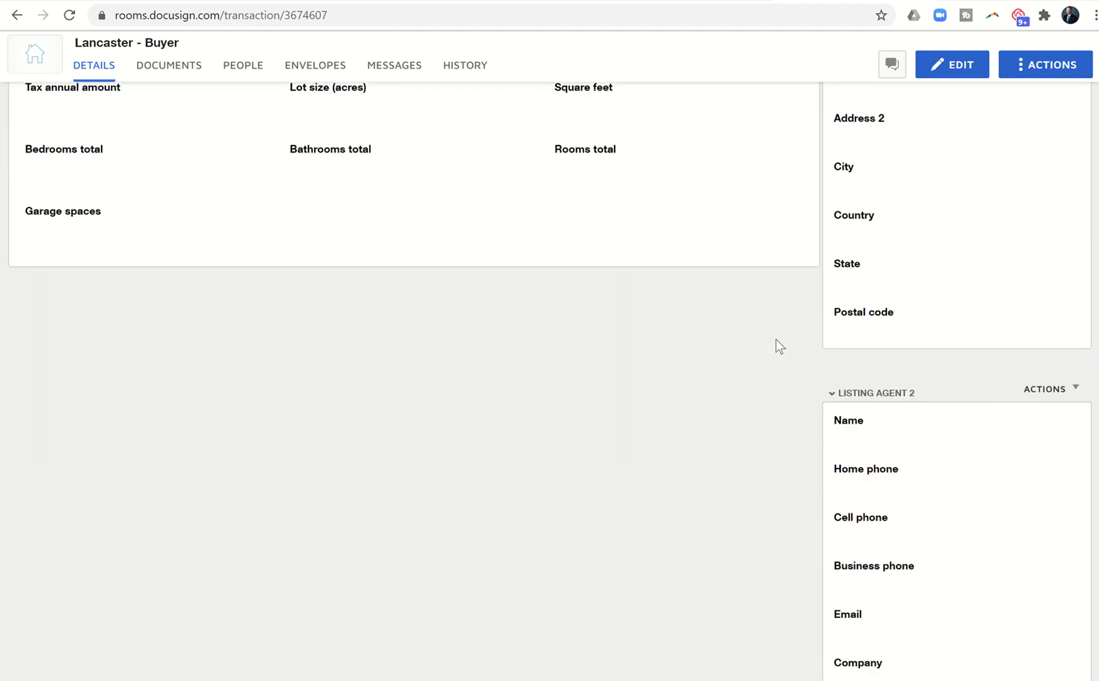
scroll(776, 339, "down", 4)
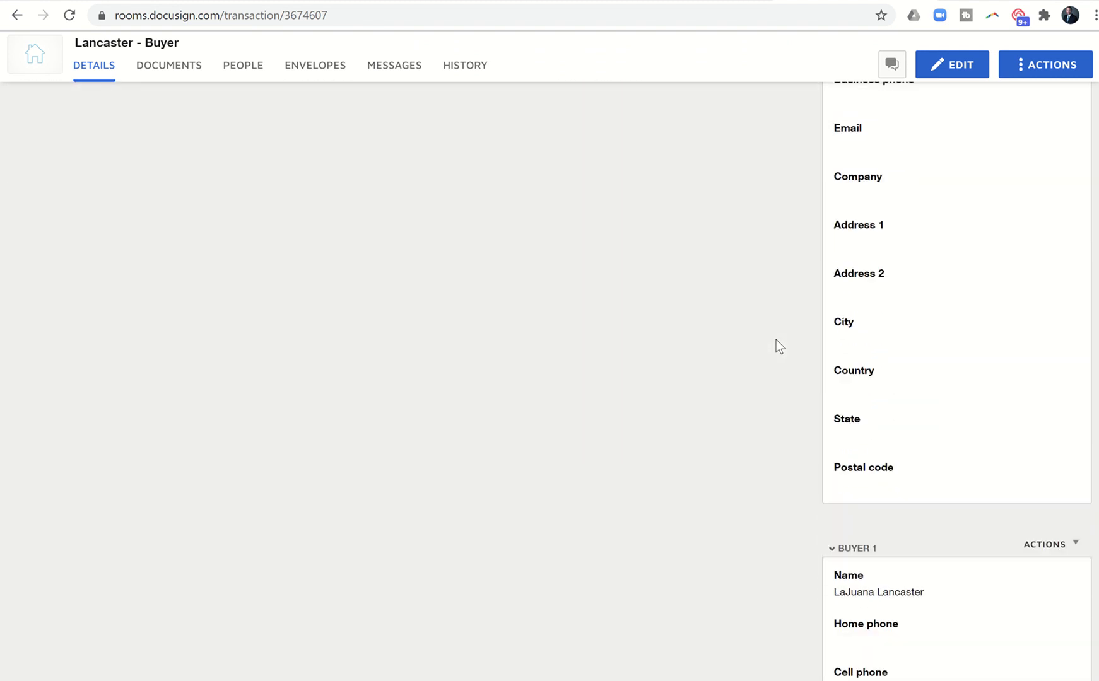
scroll(776, 339, "down", 3)
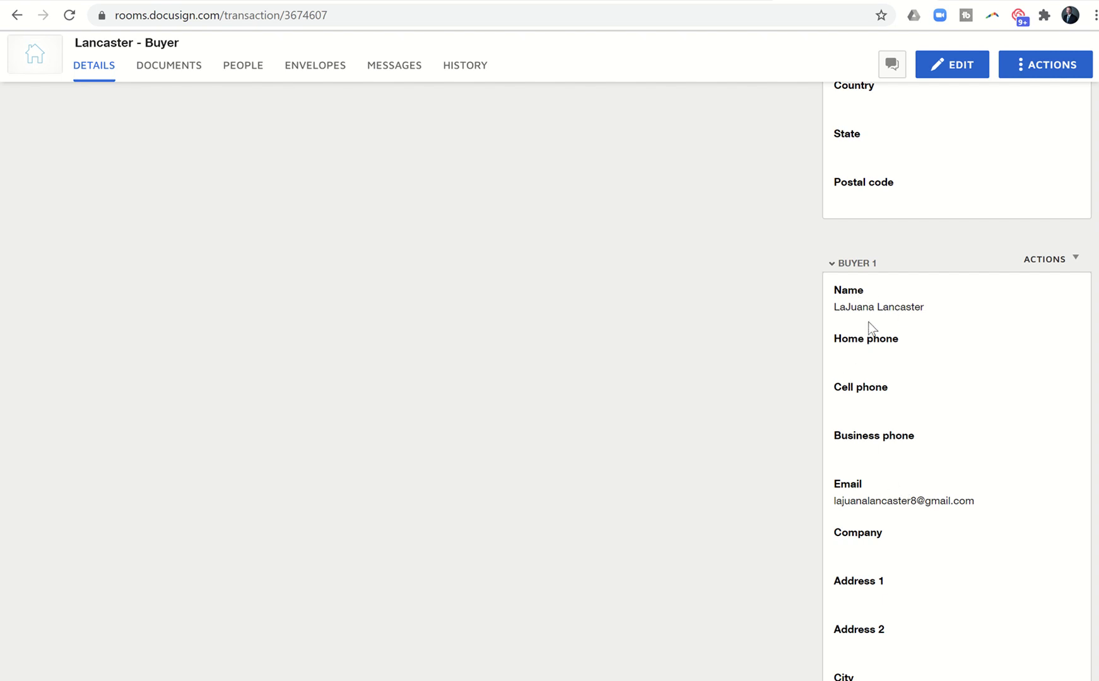
scroll(867, 537, "down", 15)
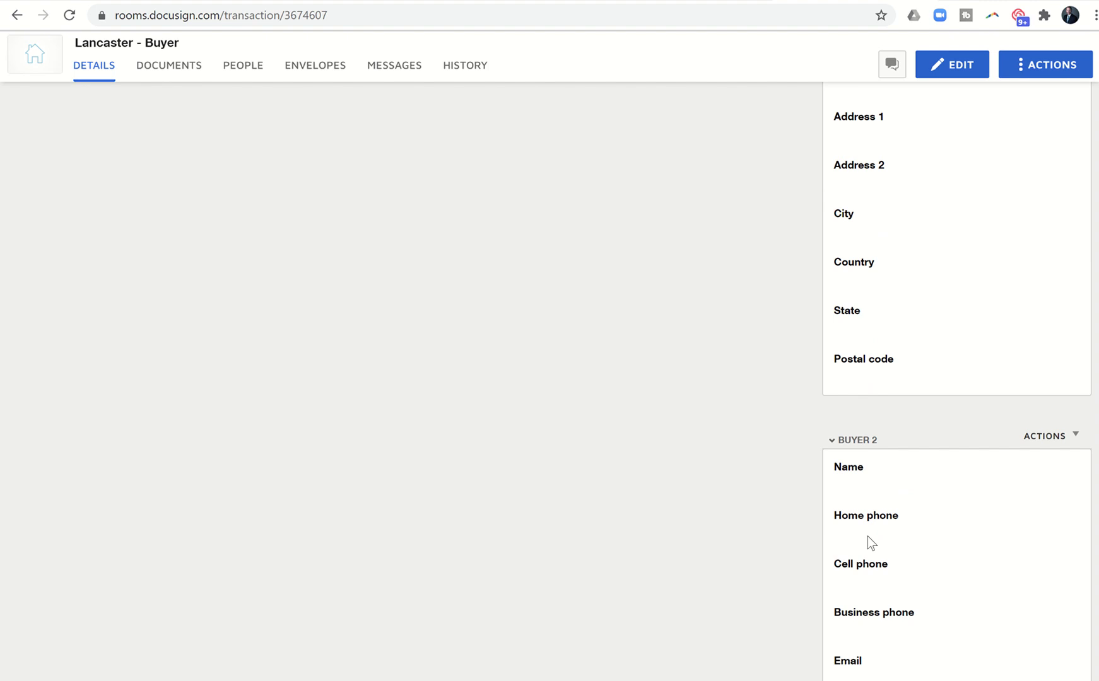
scroll(867, 537, "down", 9)
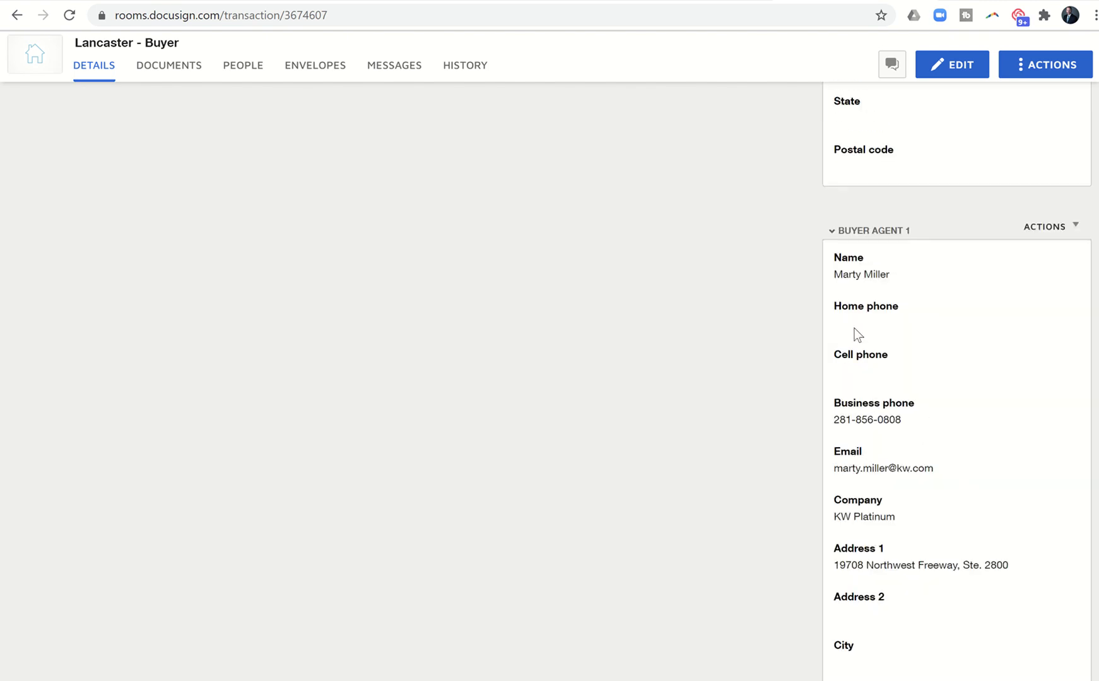
scroll(854, 328, "up", 7)
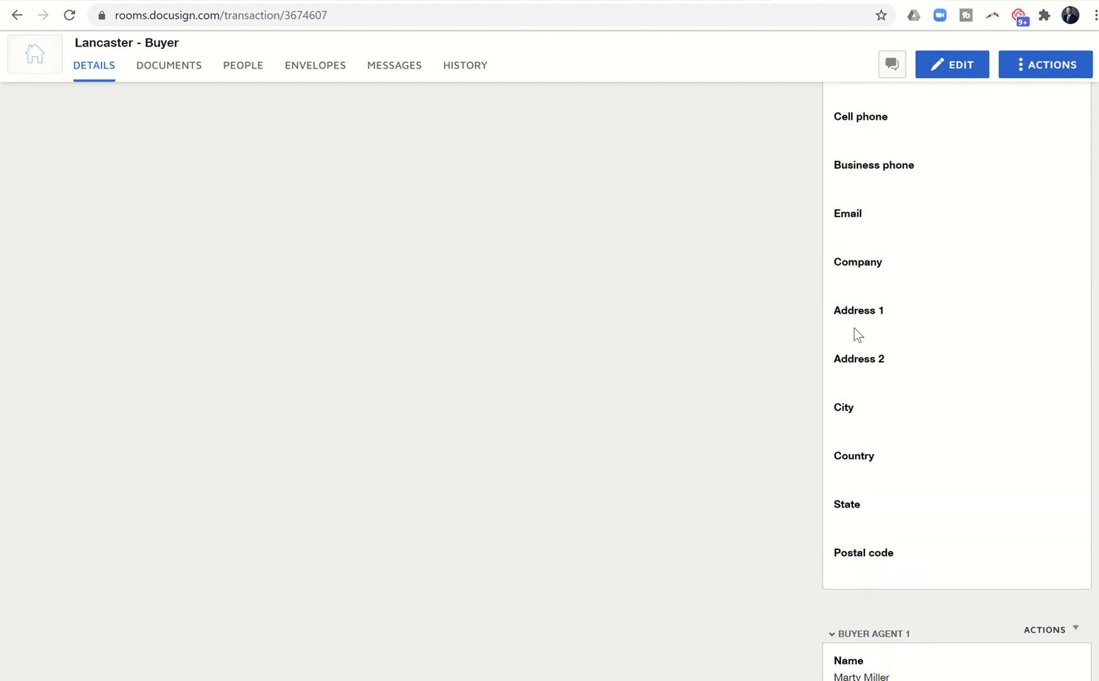
scroll(854, 328, "up", 12)
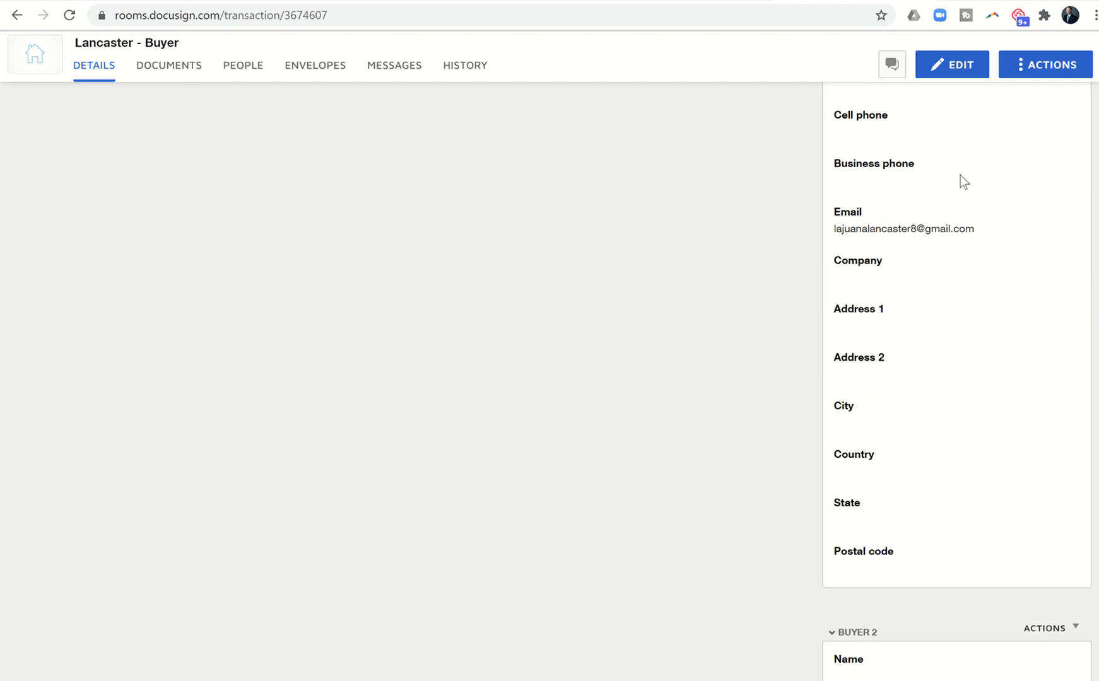
Step: Edit the room details to add the buyer's email and save
left_click(952, 69)
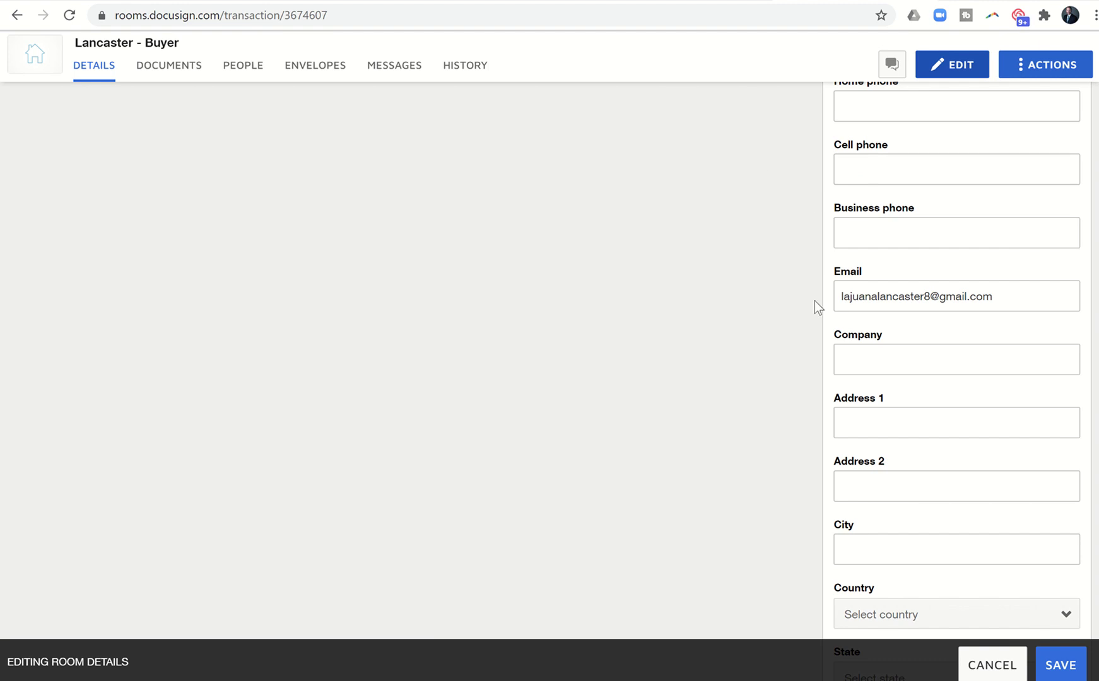
left_click(1049, 668)
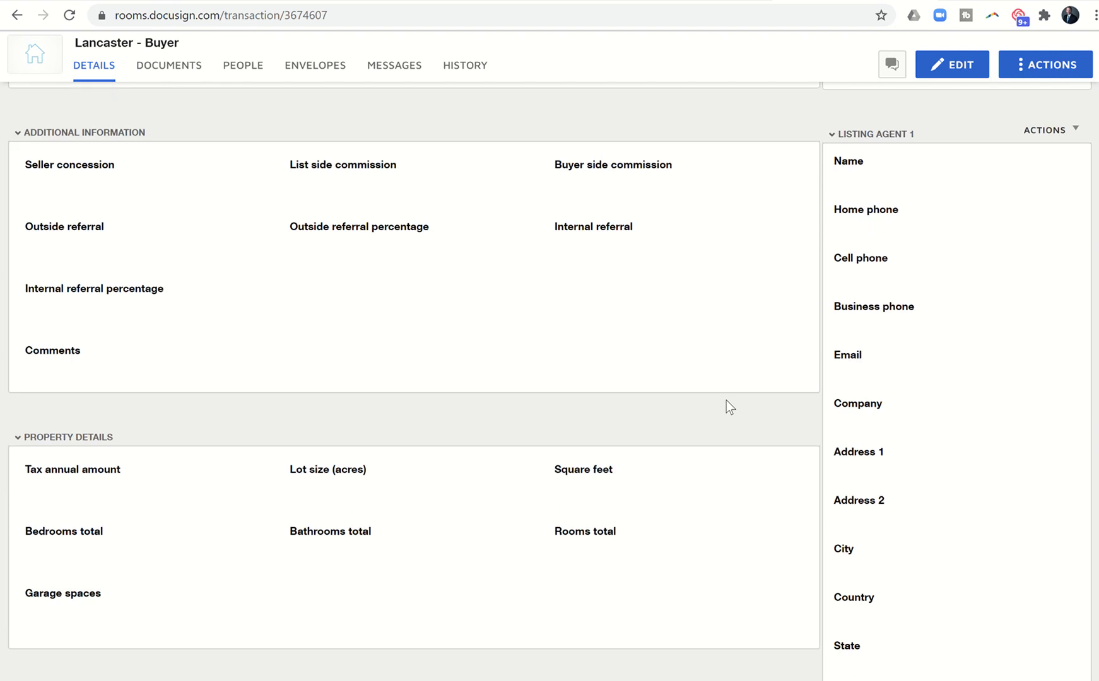
scroll(726, 400, "up", 15)
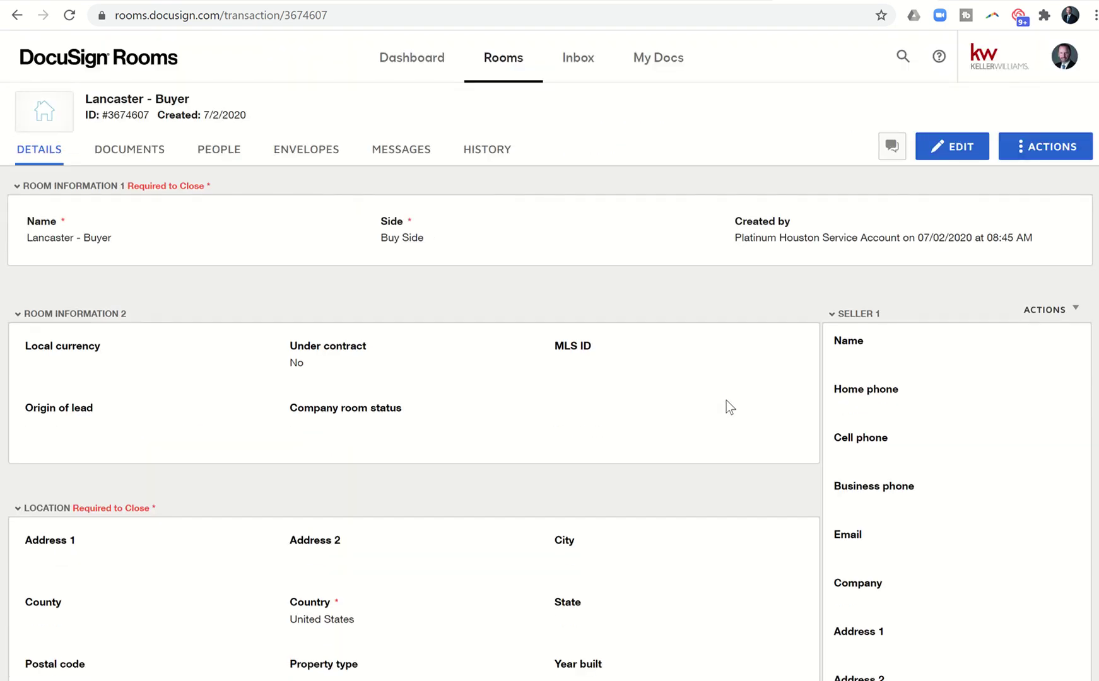
Step: On the room's Documents page, add documents from DocuSign Forms and expand the library list
left_click(147, 158)
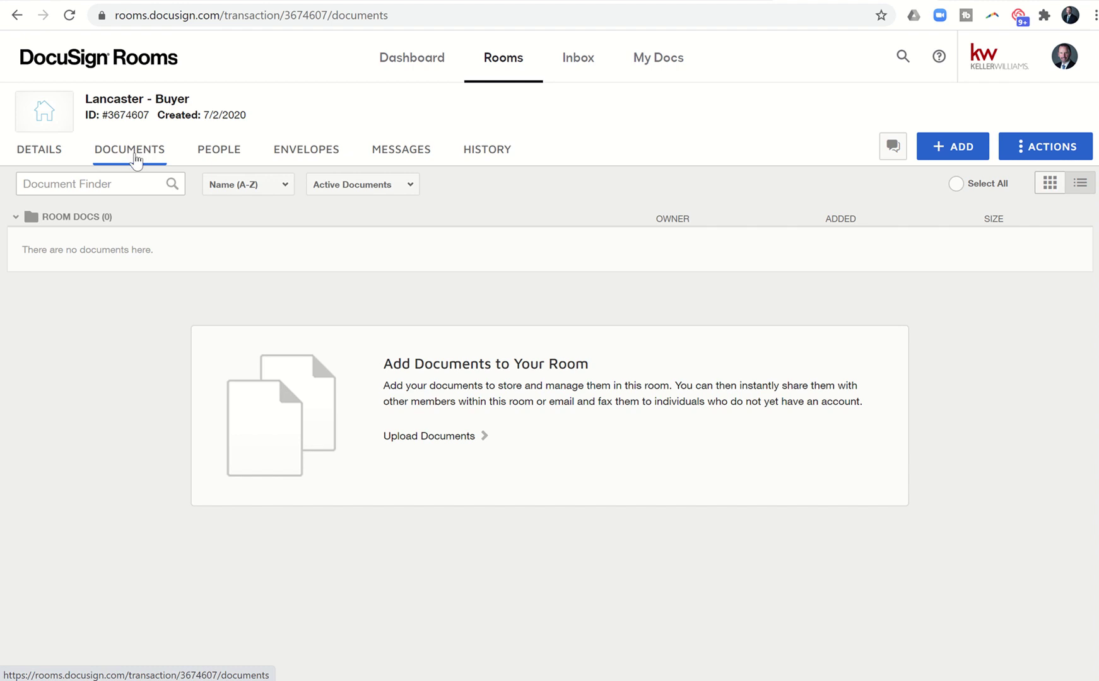
left_click(947, 152)
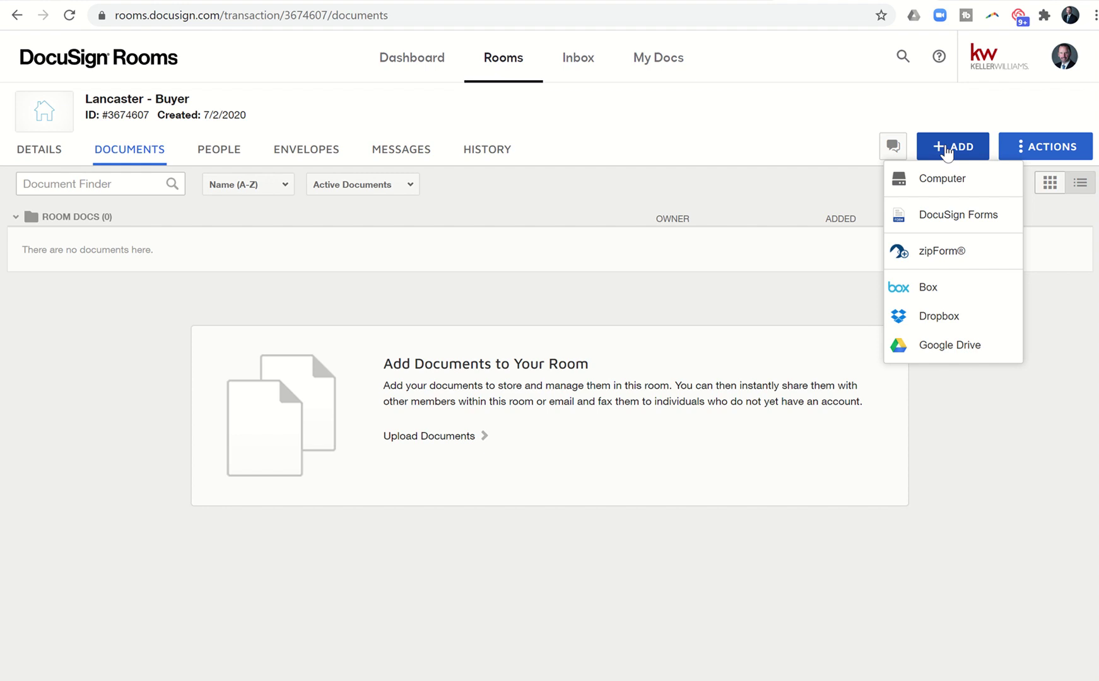
left_click(926, 216)
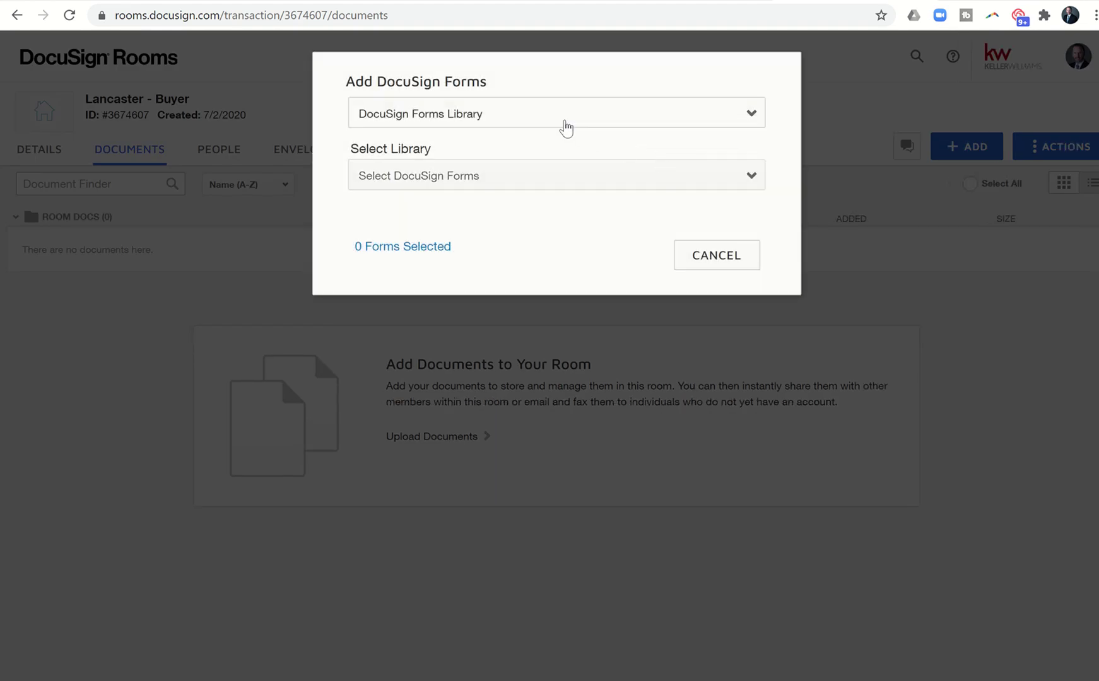
left_click(433, 182)
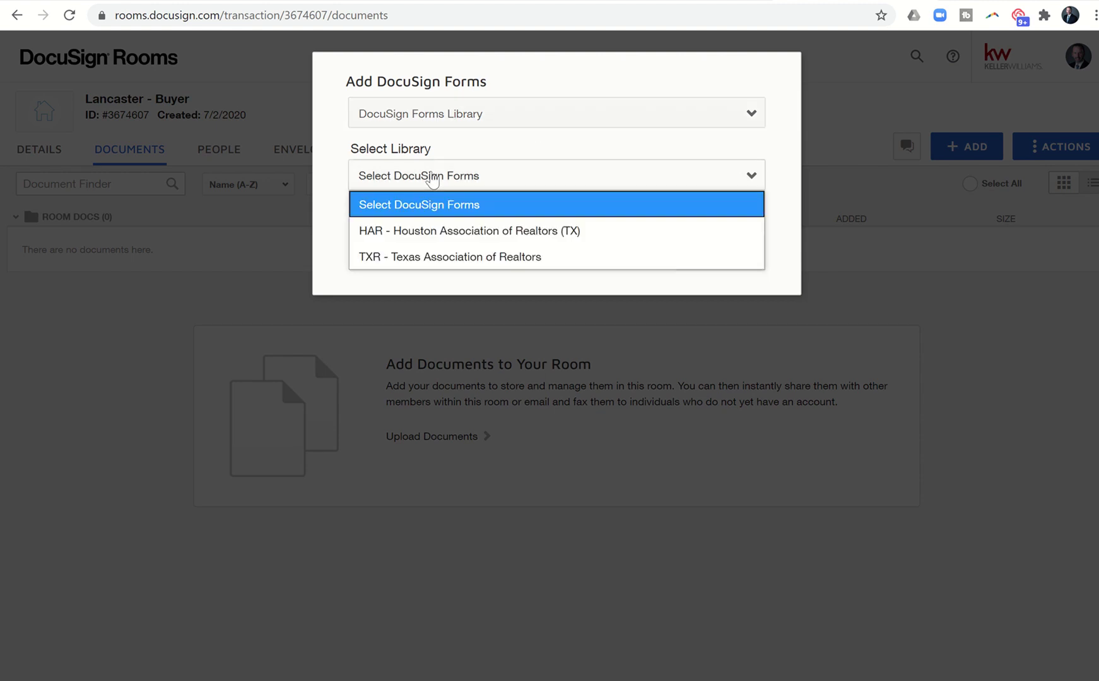
Step: Choose the TXR library and select the Information About Brokerage Services form
left_click(419, 258)
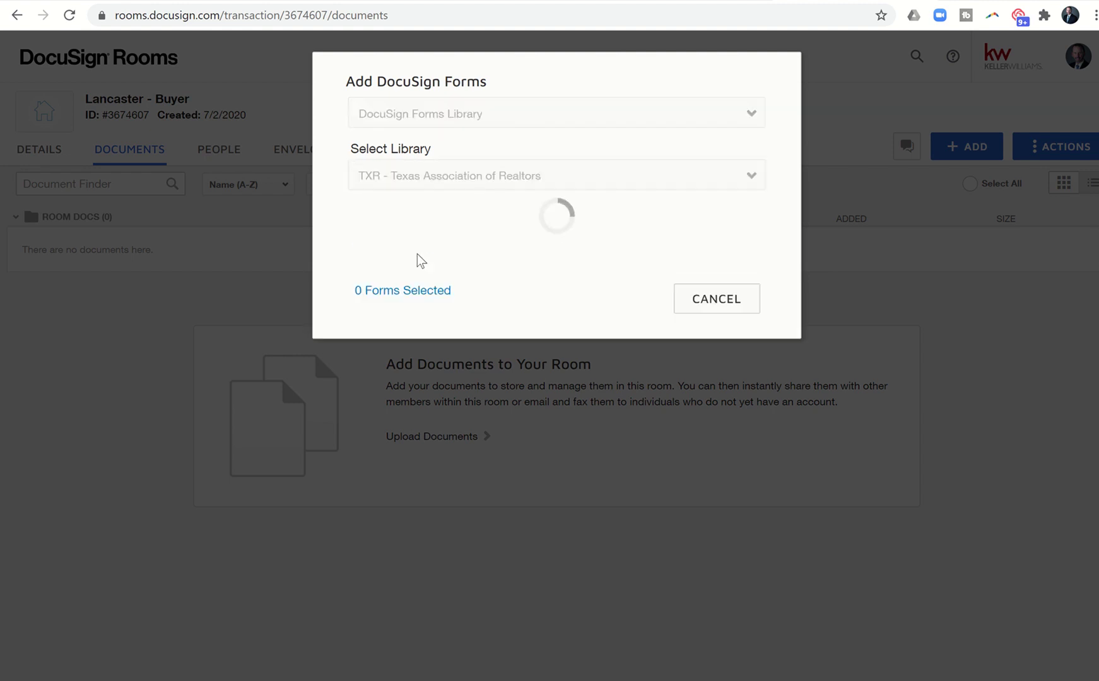
scroll(466, 477, "down", 15)
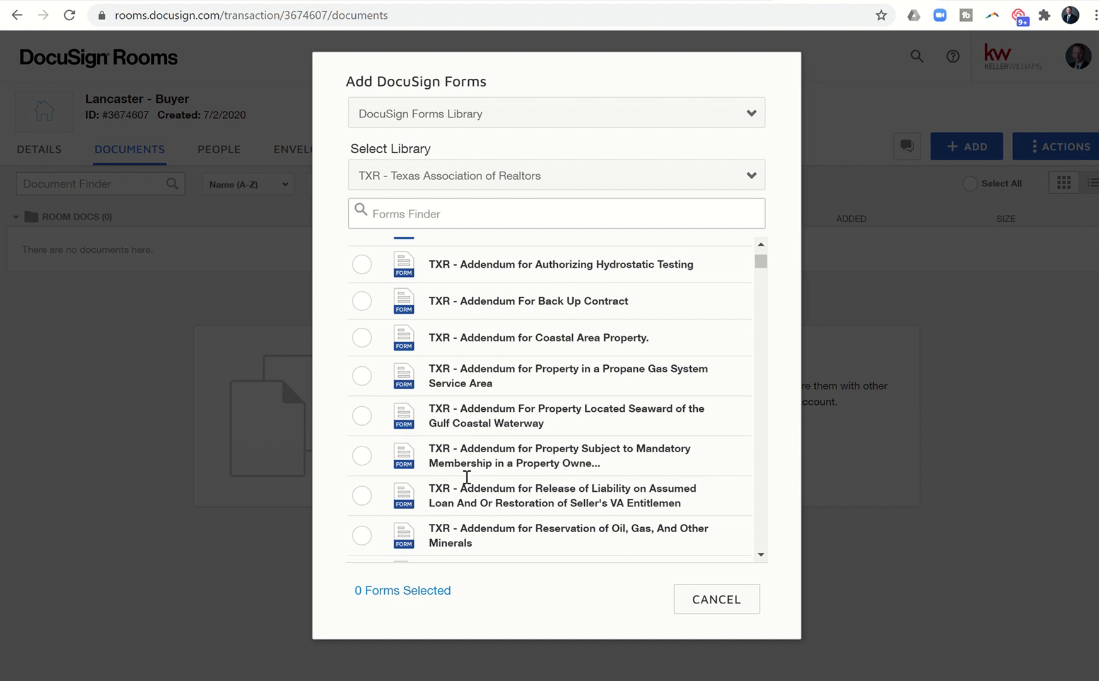
scroll(466, 477, "down", 15)
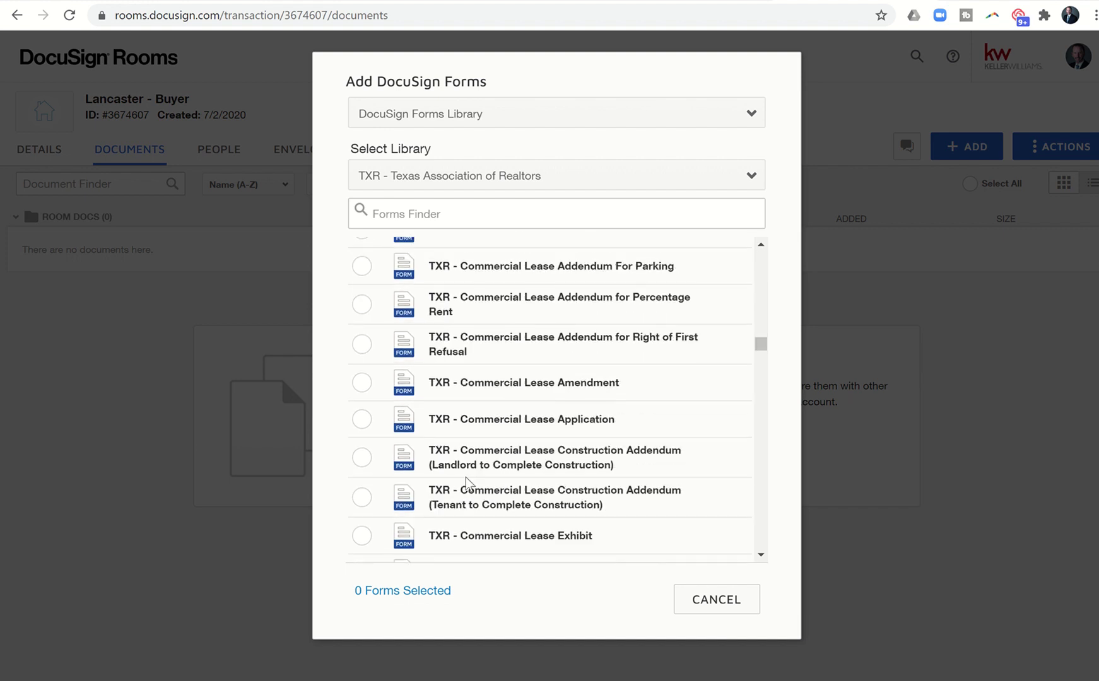
left_click(390, 212)
type("Info")
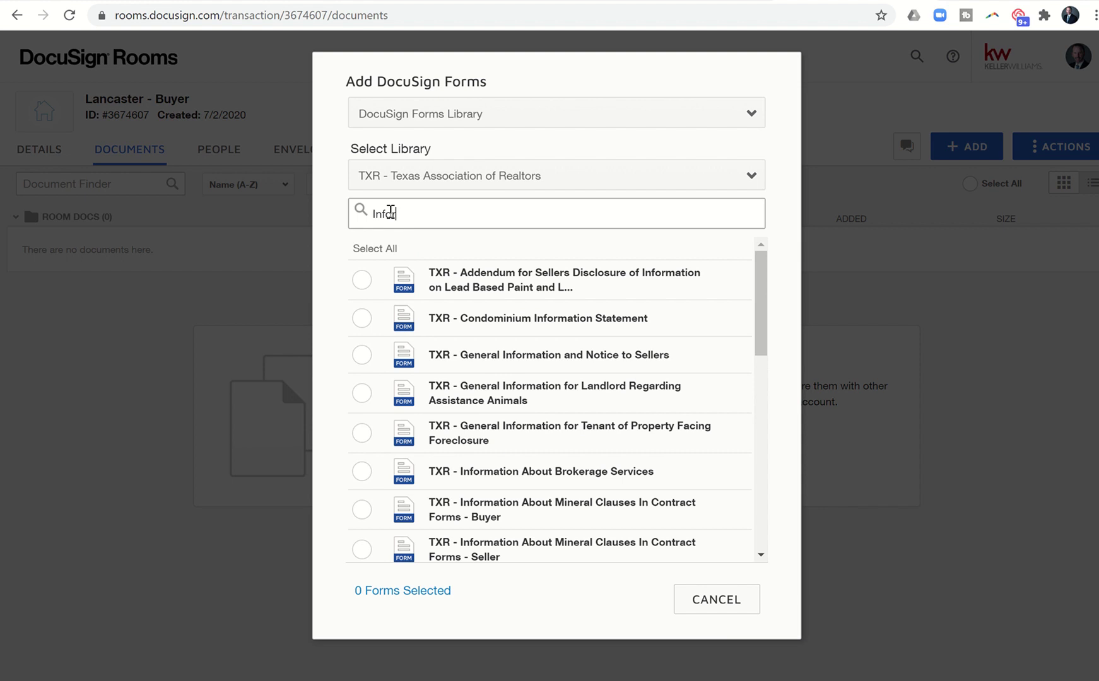
type("rmation ABo")
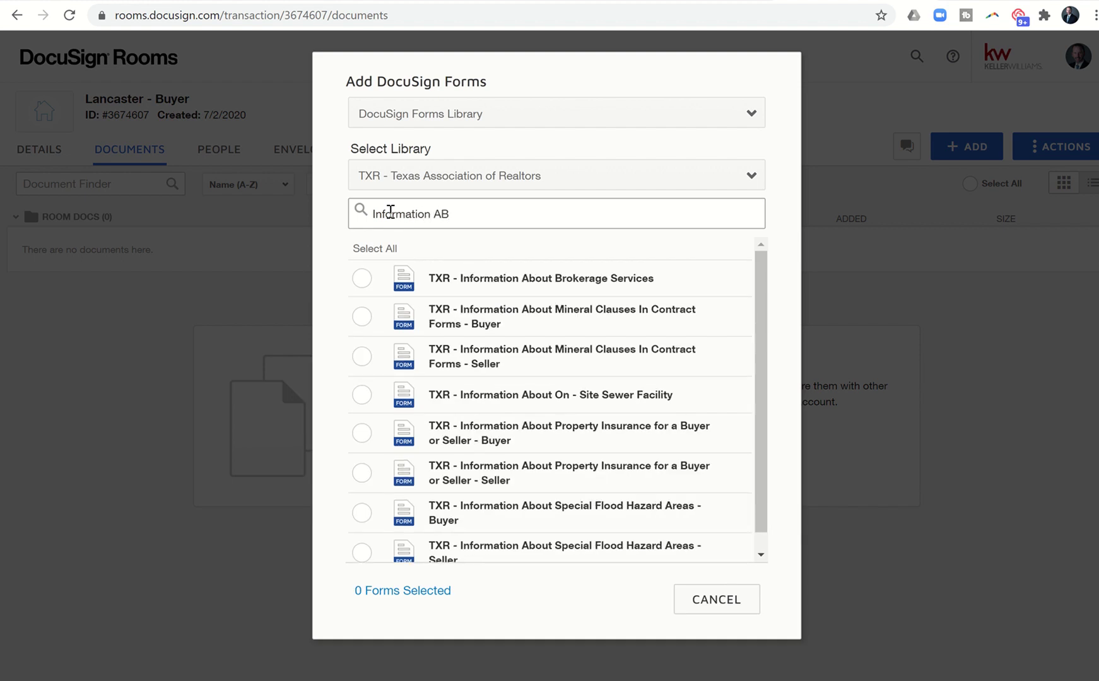
left_click(365, 285)
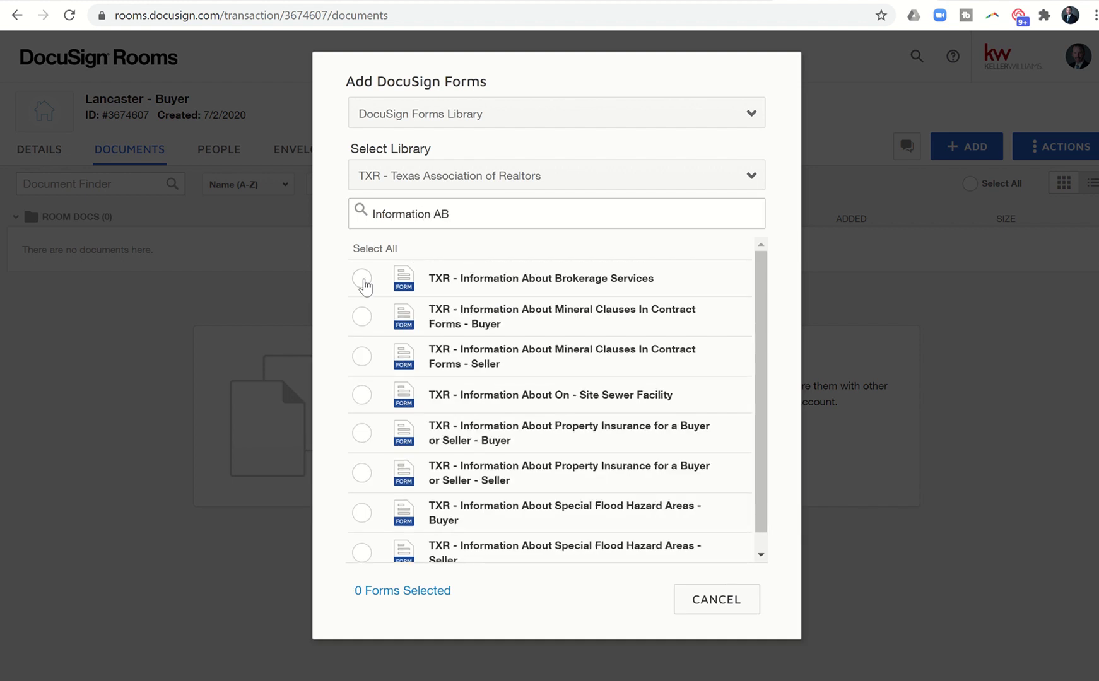
Step: Search 'Repre' and select the Residential Buyer Tenant Representation Agreement form
left_click_drag(463, 218, 275, 208)
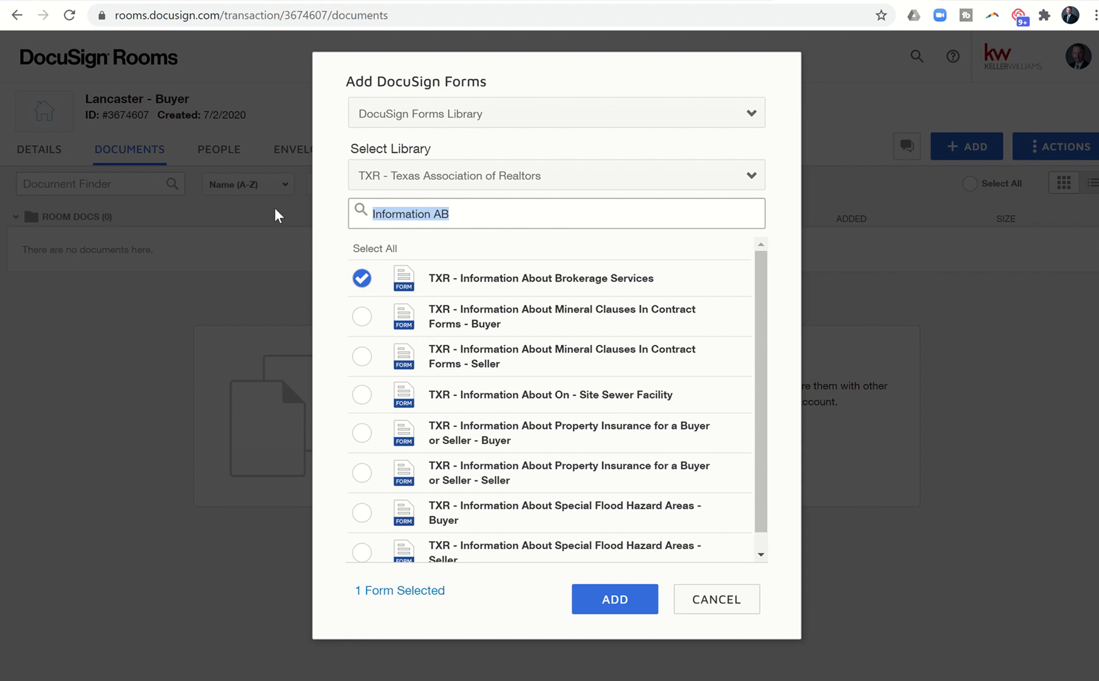
type("Buyers Re")
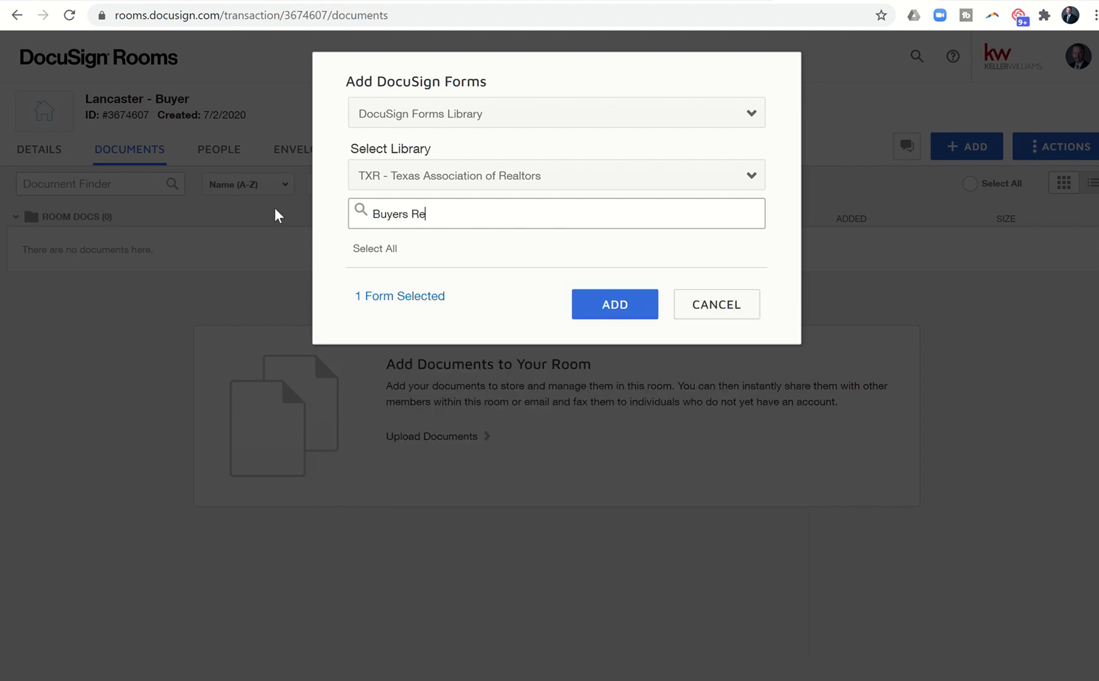
key("BackSpace")
key("BackSpace")
key("BackSpace")
key("BackSpace")
key("BackSpace")
key("BackSpace")
key("BackSpace")
key("BackSpace")
key("BackSpace")
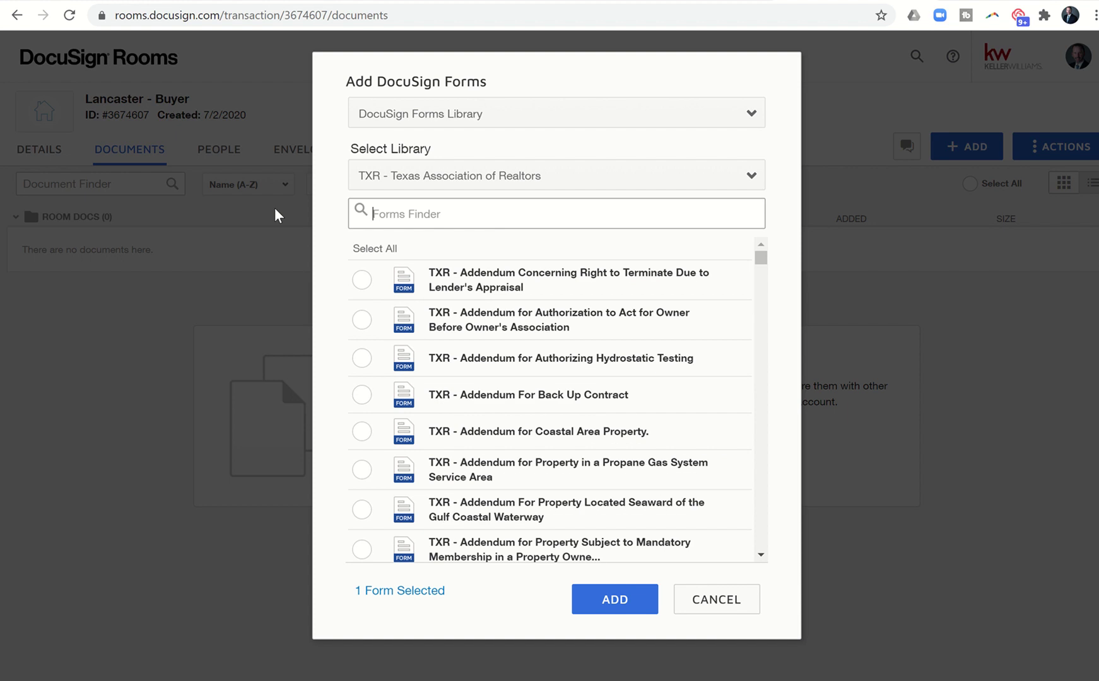
type("Repre")
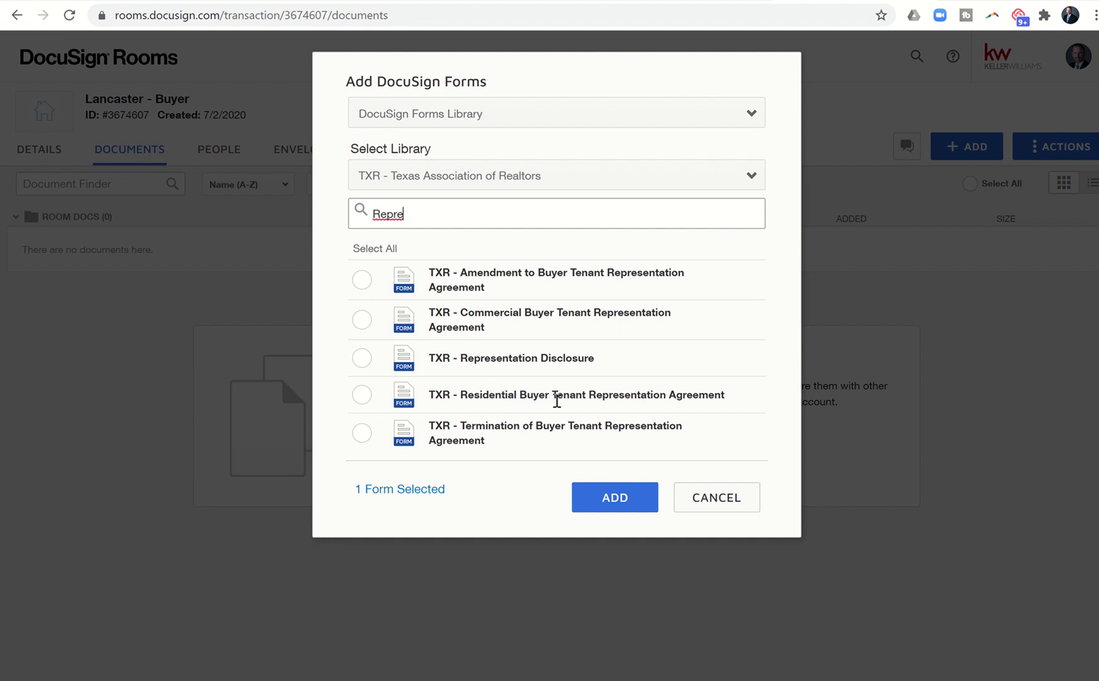
left_click(362, 396)
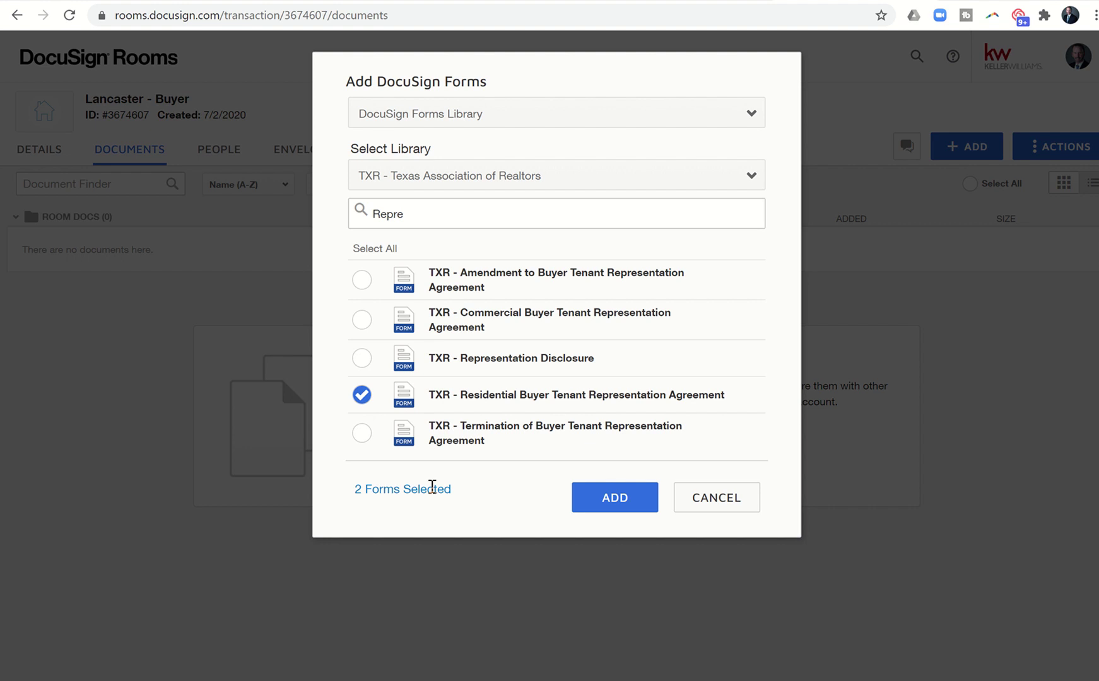
Step: Select the 'Sales Contract Residential One to Four Family Coop or In House Transaction' forms group and clear the search
left_click(742, 117)
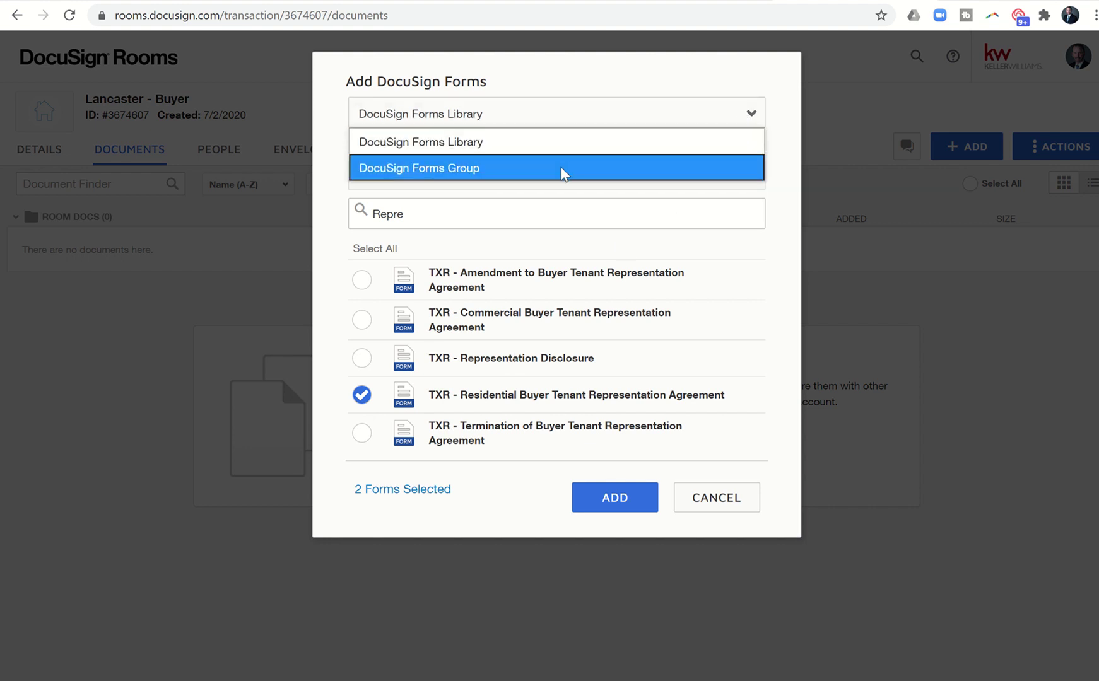
left_click(429, 169)
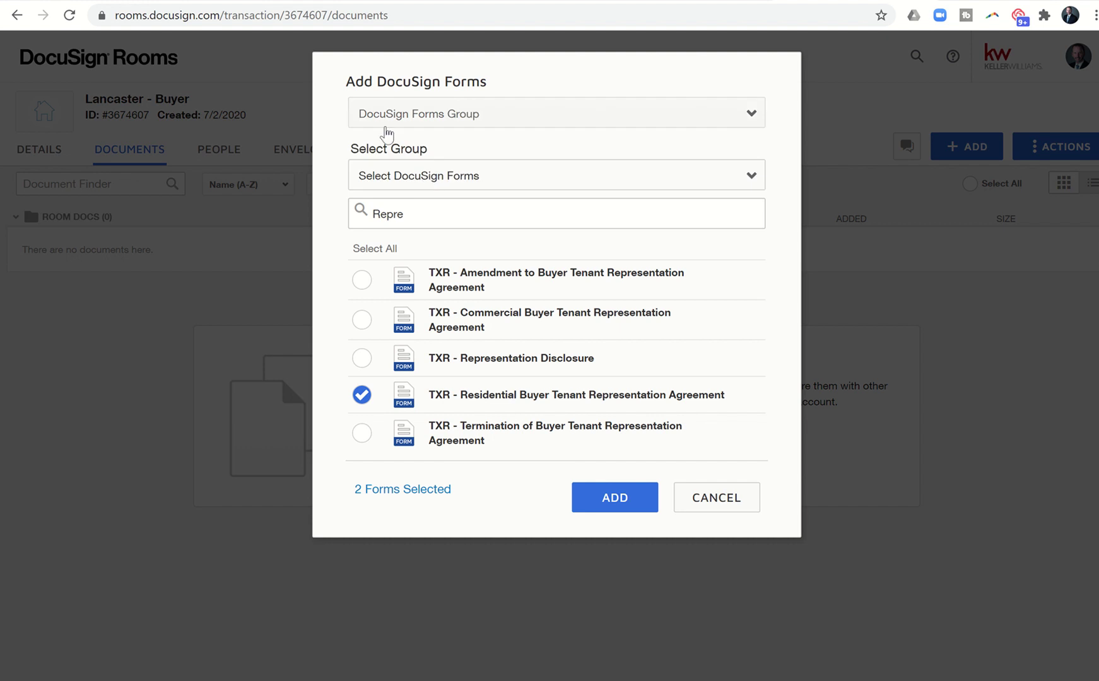
left_click(440, 183)
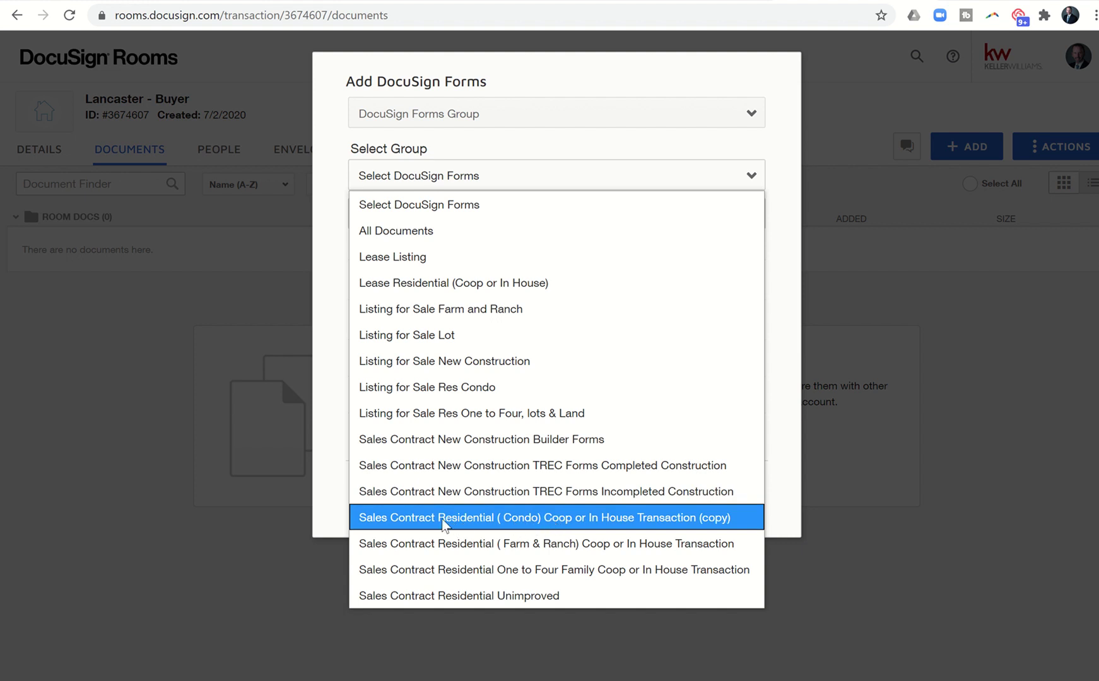
left_click(438, 571)
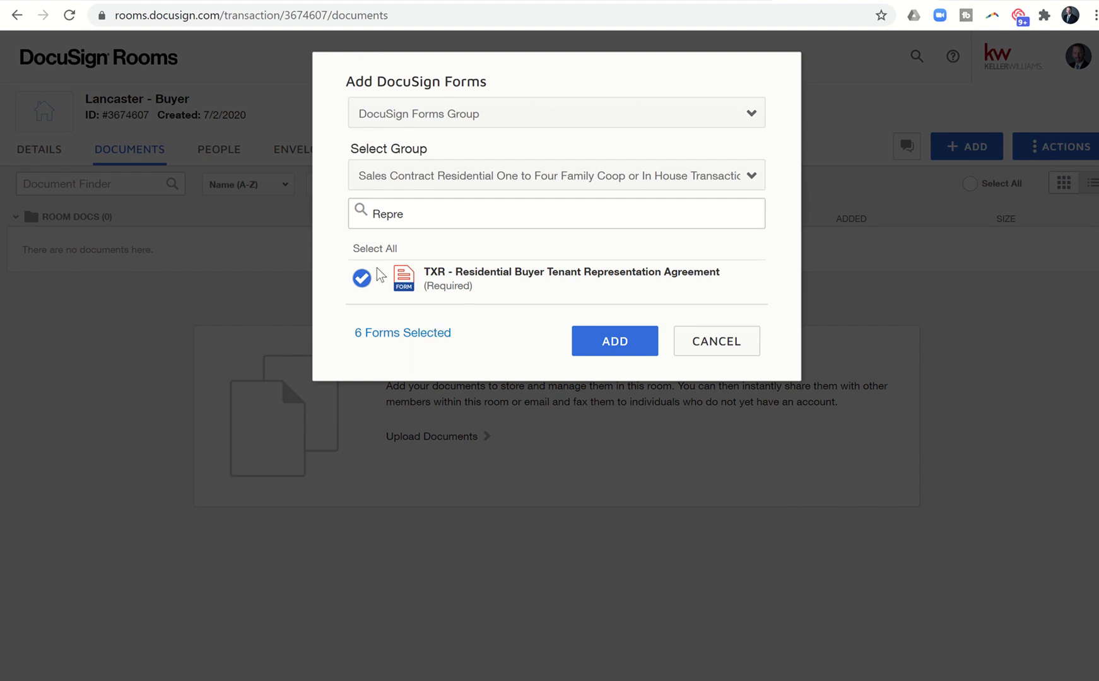
left_click_drag(420, 215, 297, 202)
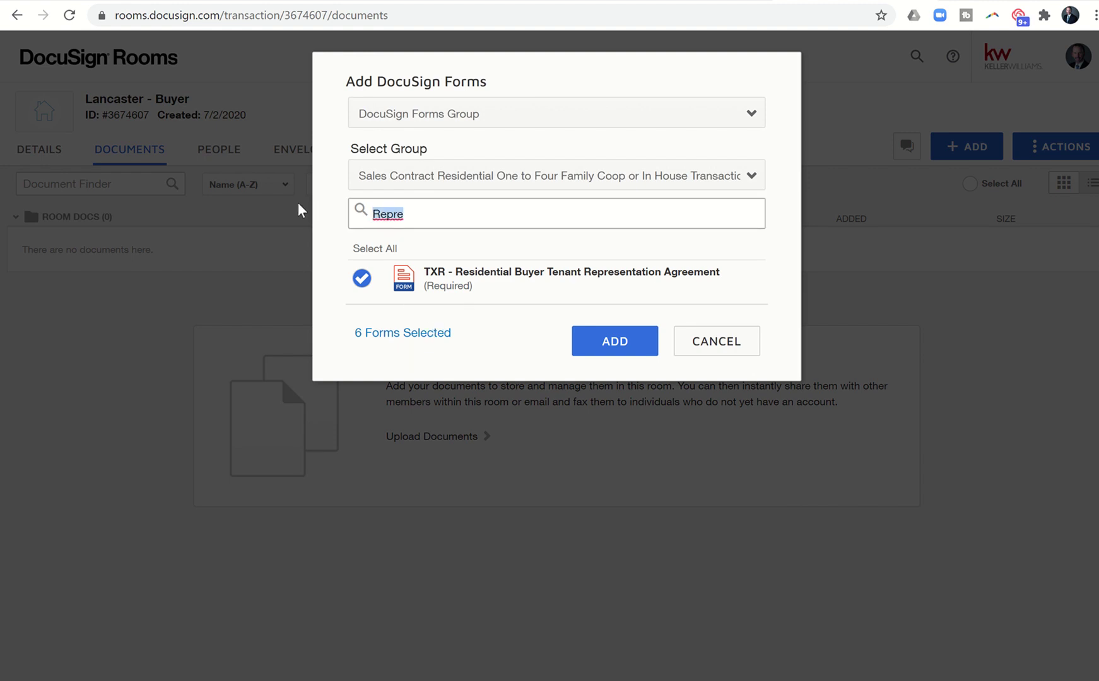
key("BackSpace")
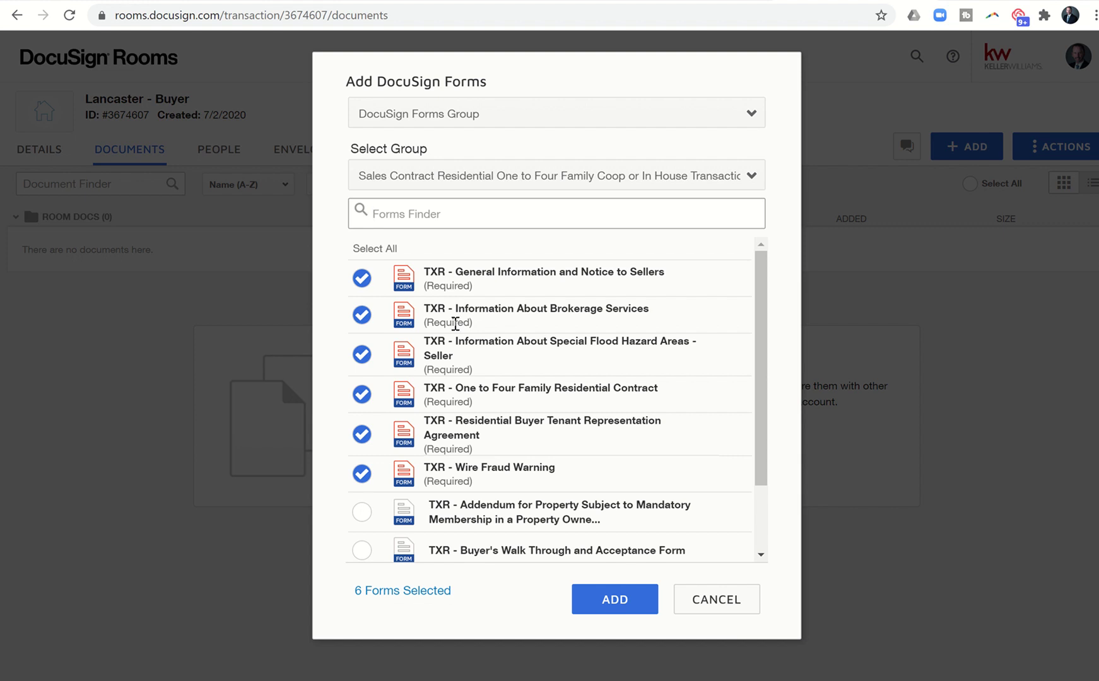
scroll(444, 486, "down", 2)
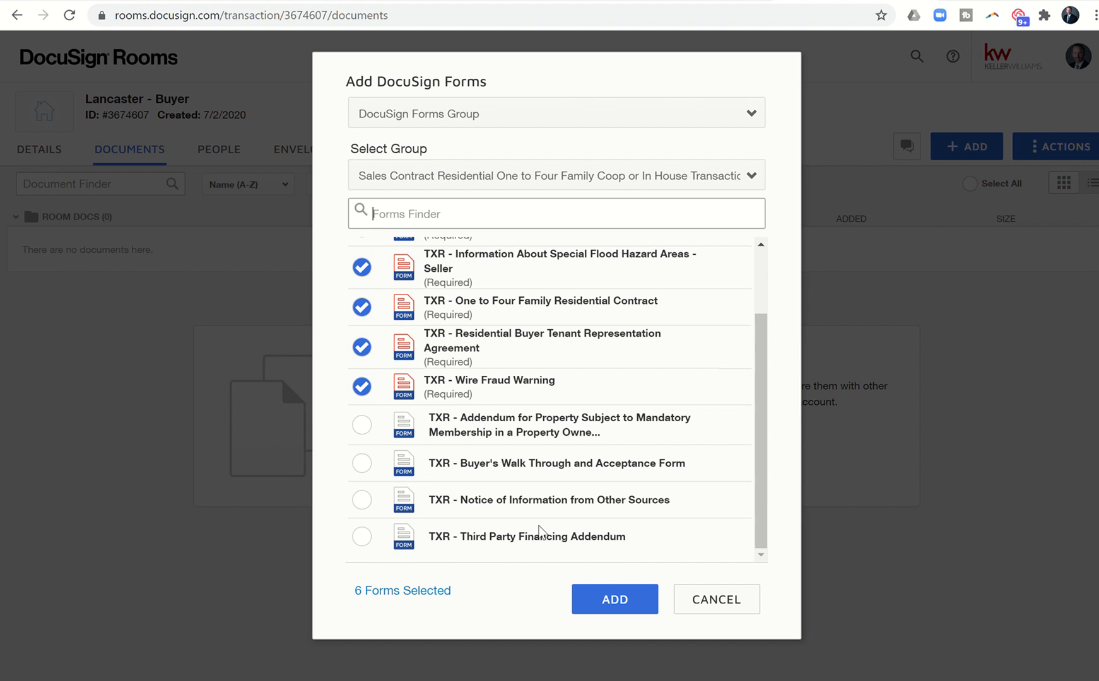
Step: Add the six selected TXR forms to the Lancaster - Buyer room documents
left_click(585, 600)
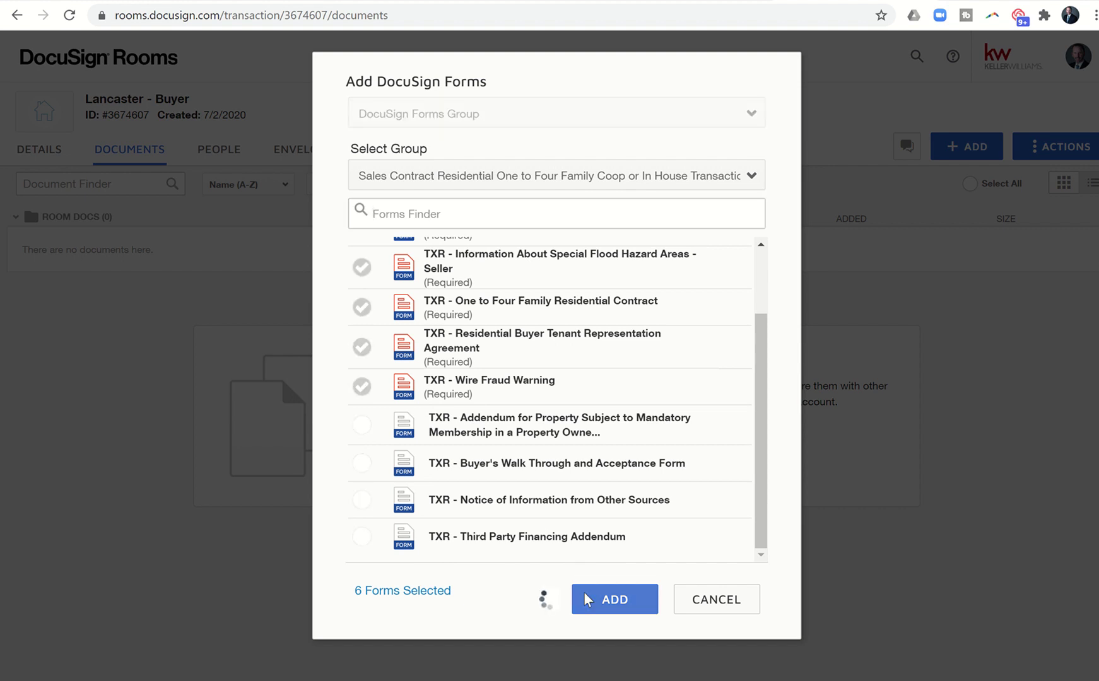